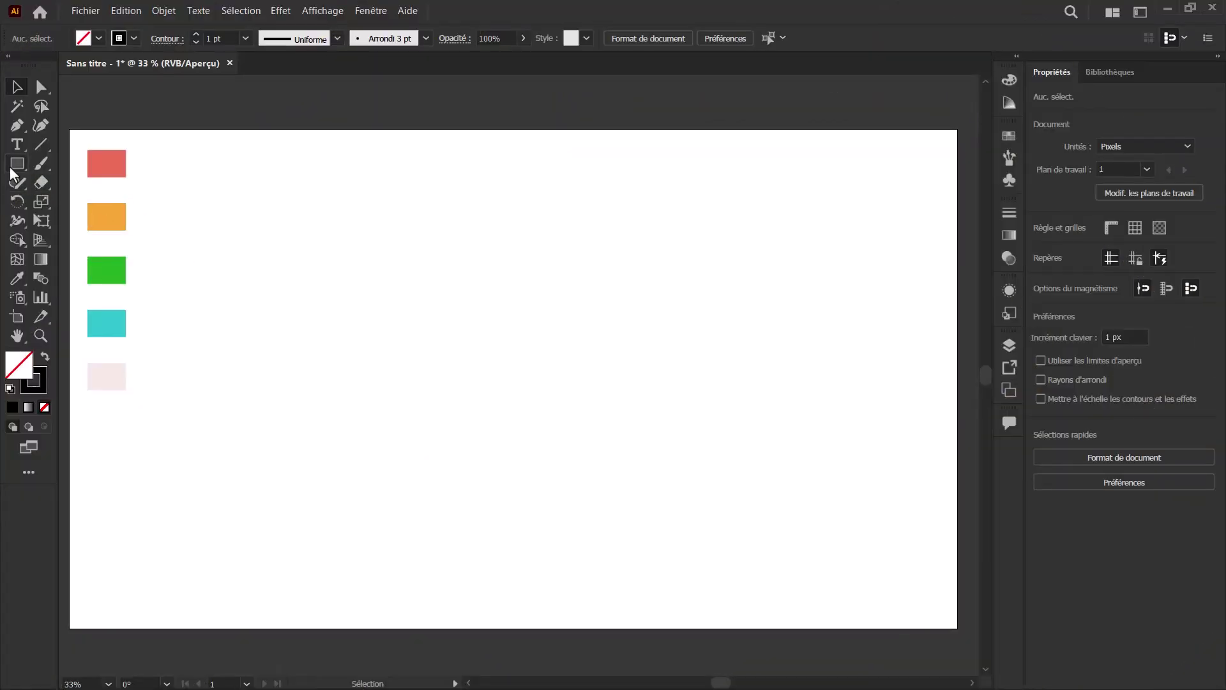
# Step: Draw an 851 px circle with the Ellipse tool and centre it on the artboard
pyautogui.moveTo(11, 167); pyautogui.dragTo(71, 200)
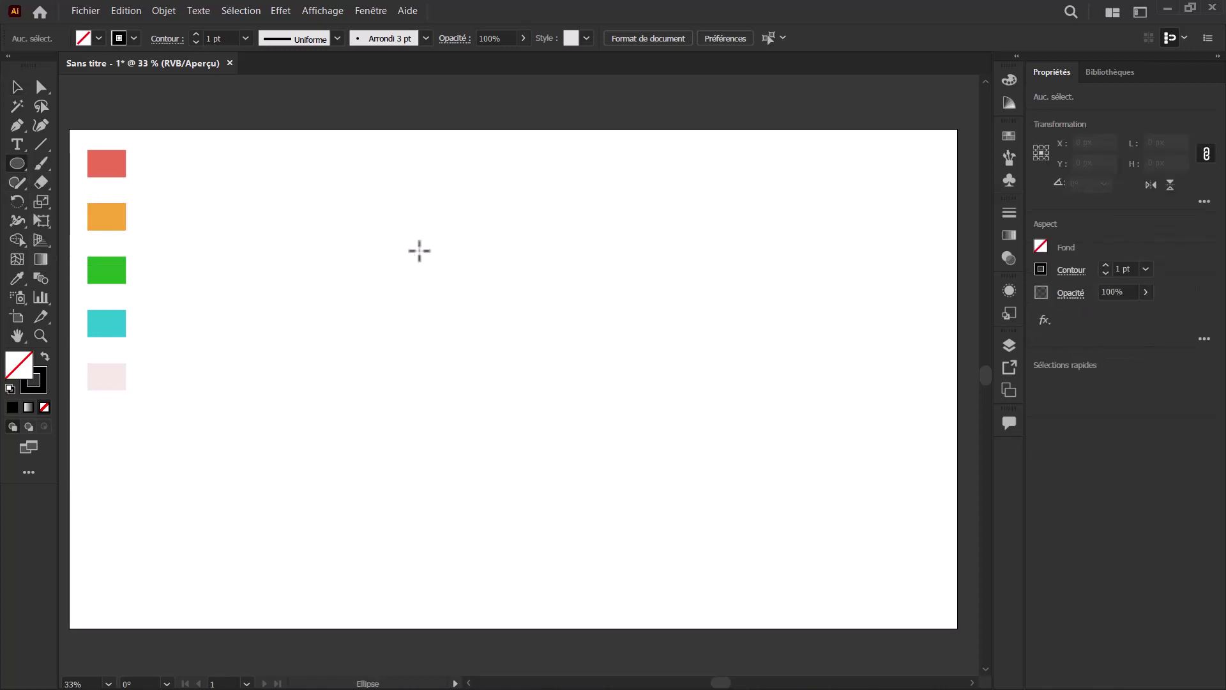
pyautogui.moveTo(384, 212); pyautogui.dragTo(701, 568)
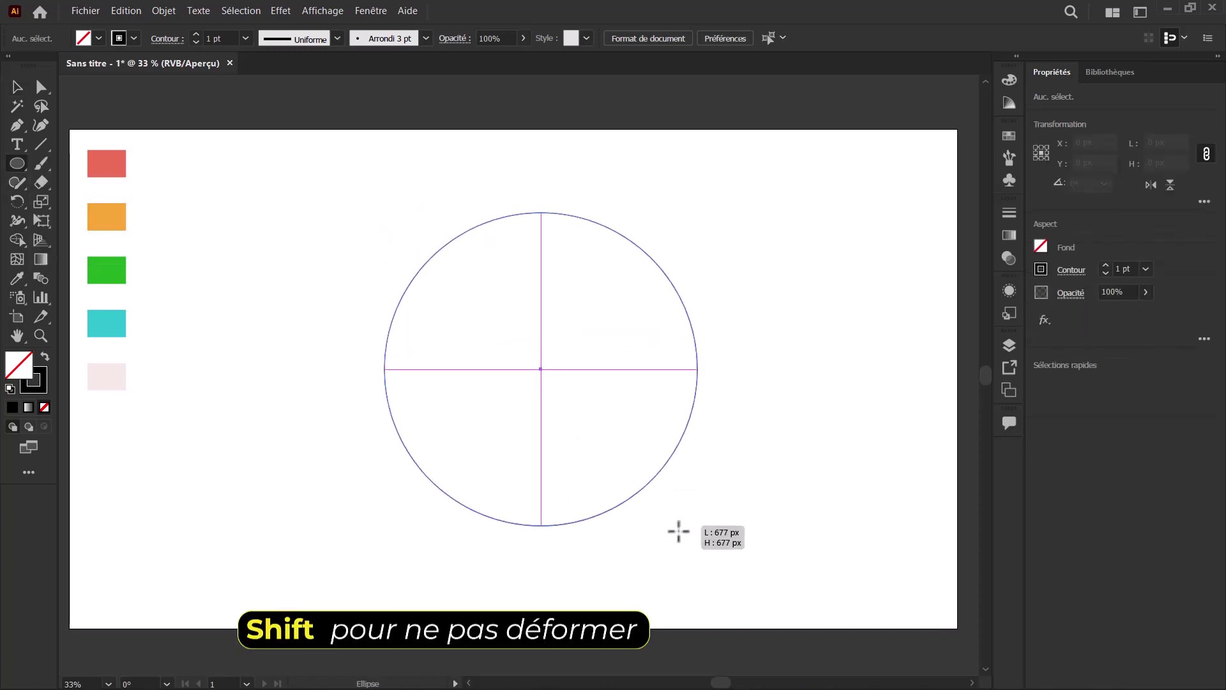
pyautogui.moveTo(701, 569); pyautogui.dragTo(726, 612)
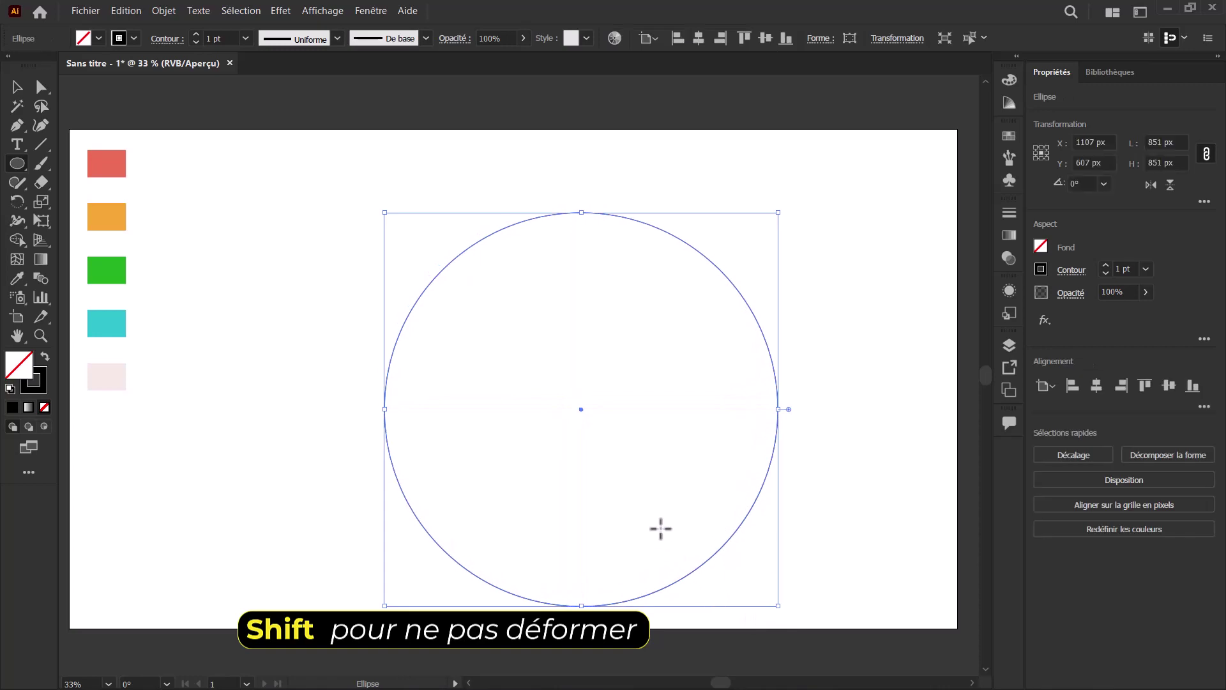
pyautogui.moveTo(581, 409); pyautogui.dragTo(503, 363)
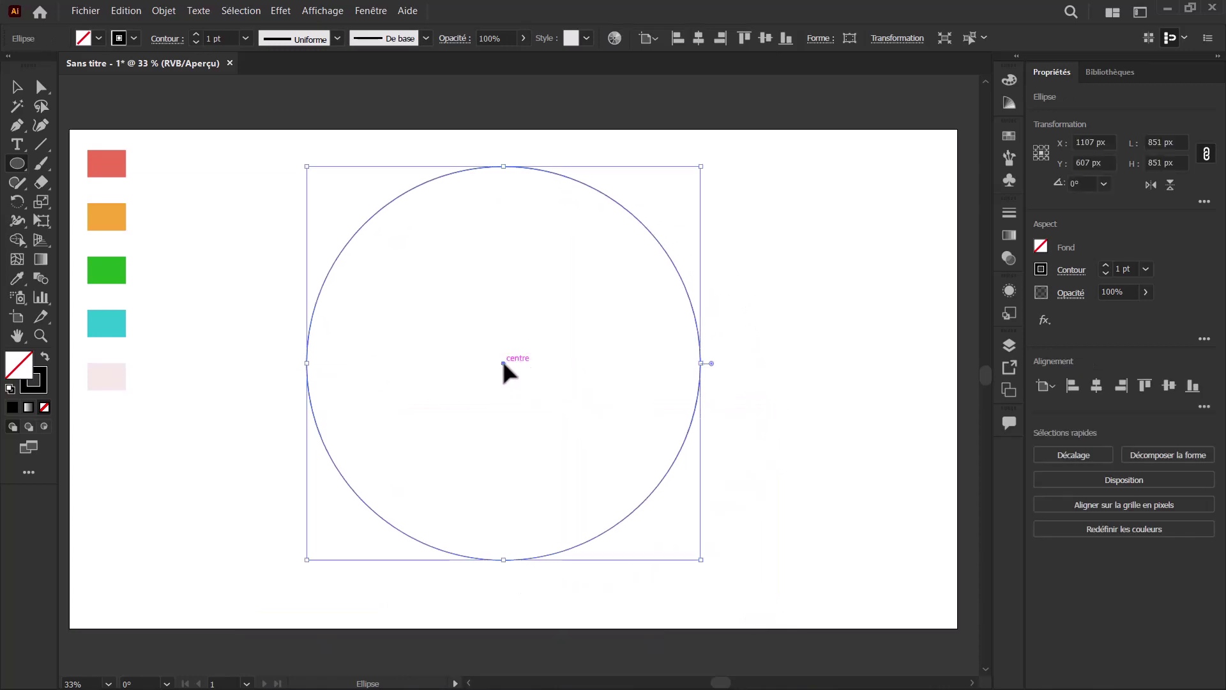
# Step: Add two in-place copies scaled around the shared centre to 691 px and 521 px
pyautogui.hotkey('ctrl', 'f')
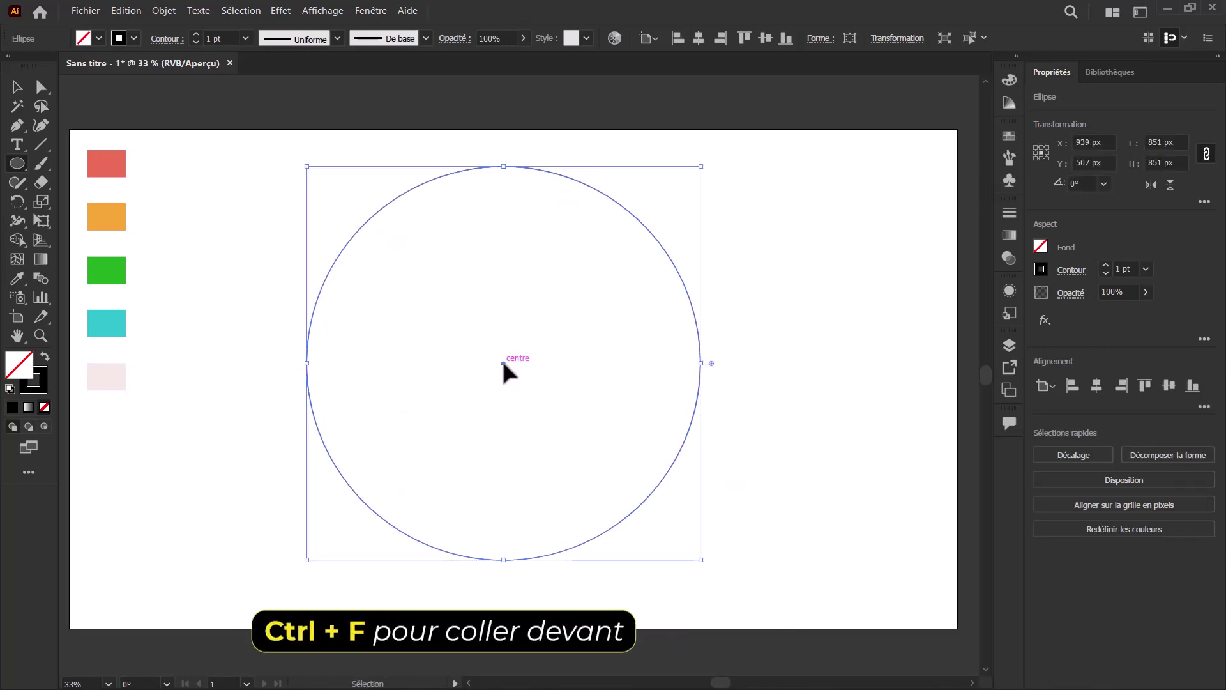
pyautogui.press('l')
pyautogui.moveTo(503, 363)
pyautogui.mouseDown()
pyautogui.moveTo(506, 165)
pyautogui.moveTo(508, 196)
pyautogui.mouseUp()
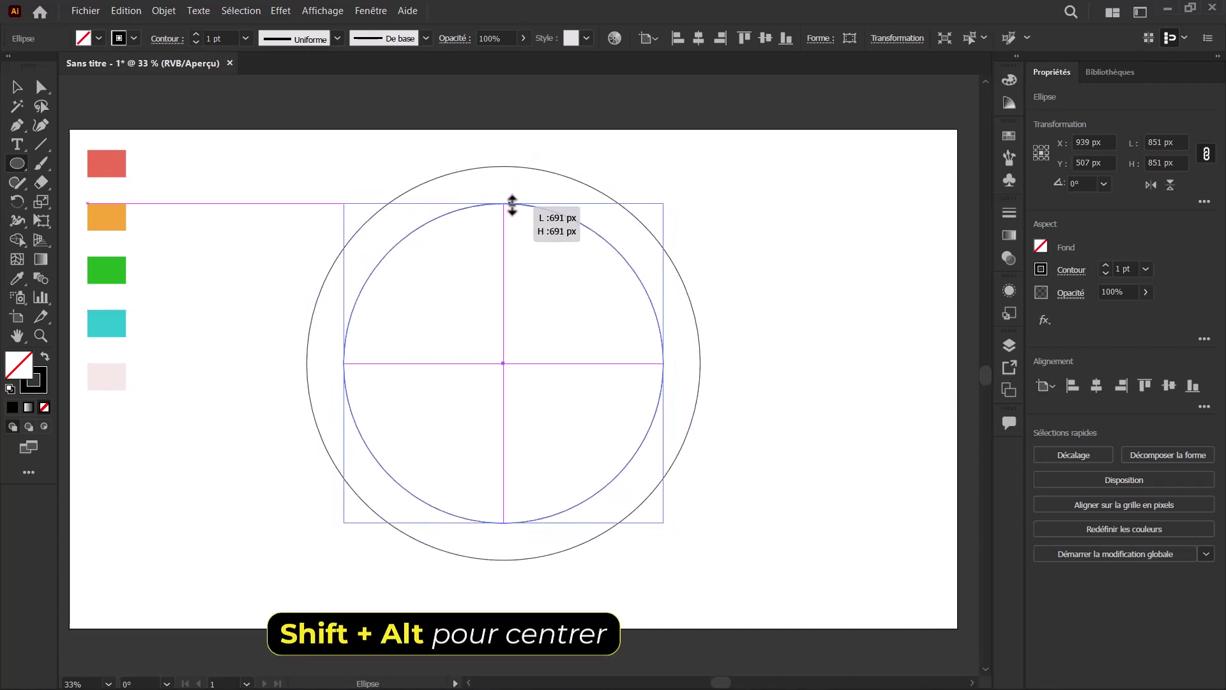
pyautogui.moveTo(509, 197); pyautogui.dragTo(512, 203)
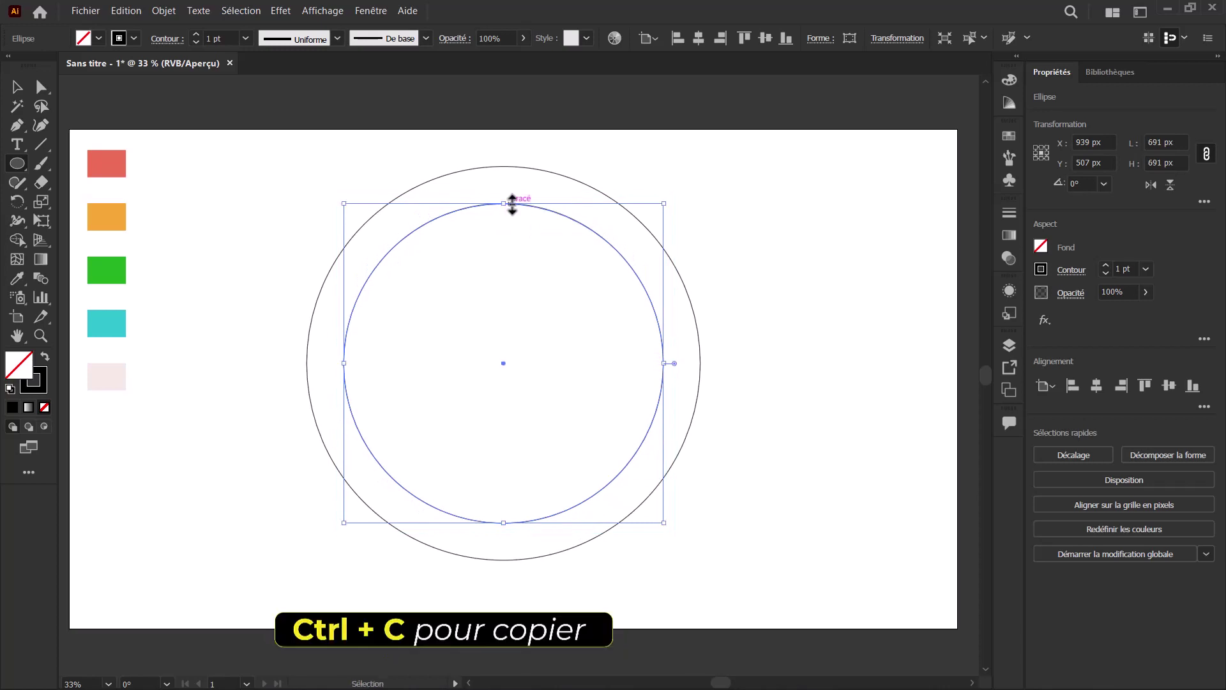
pyautogui.hotkey('ctrl', 'f')
pyautogui.moveTo(507, 203); pyautogui.dragTo(513, 244)
# Step: Add a centred 345 px copy and a smallest innermost circle
pyautogui.hotkey('ctrl', 'c')
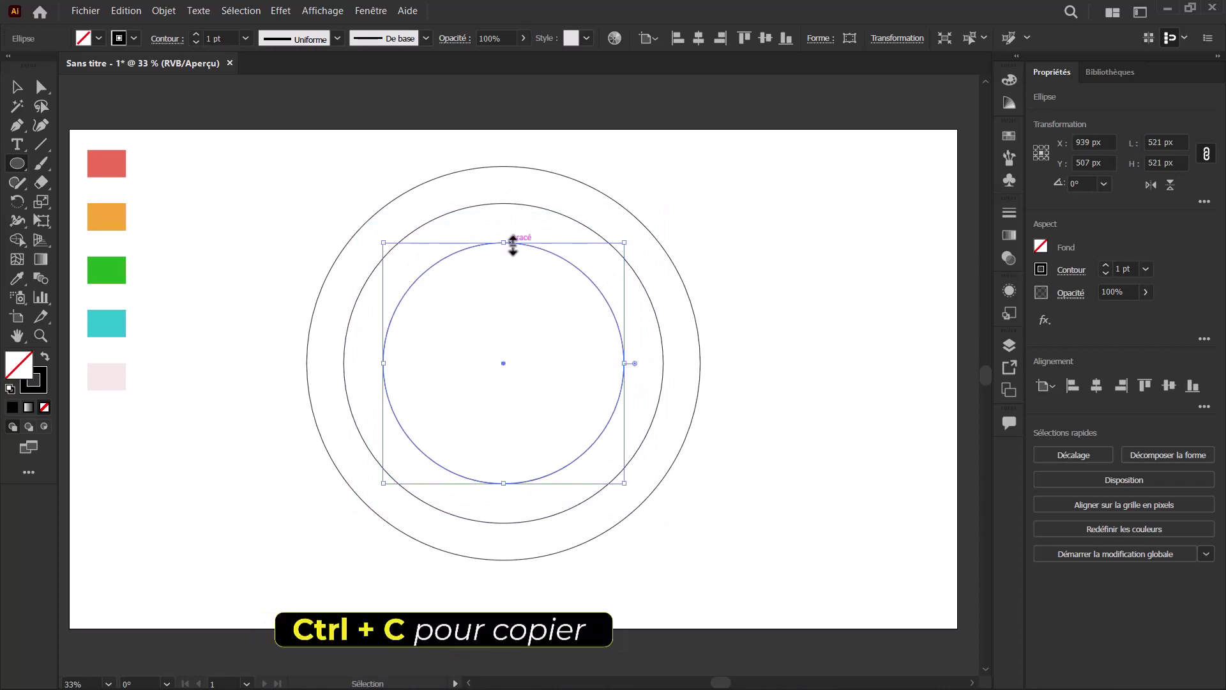
pyautogui.hotkey('ctrl', 'f')
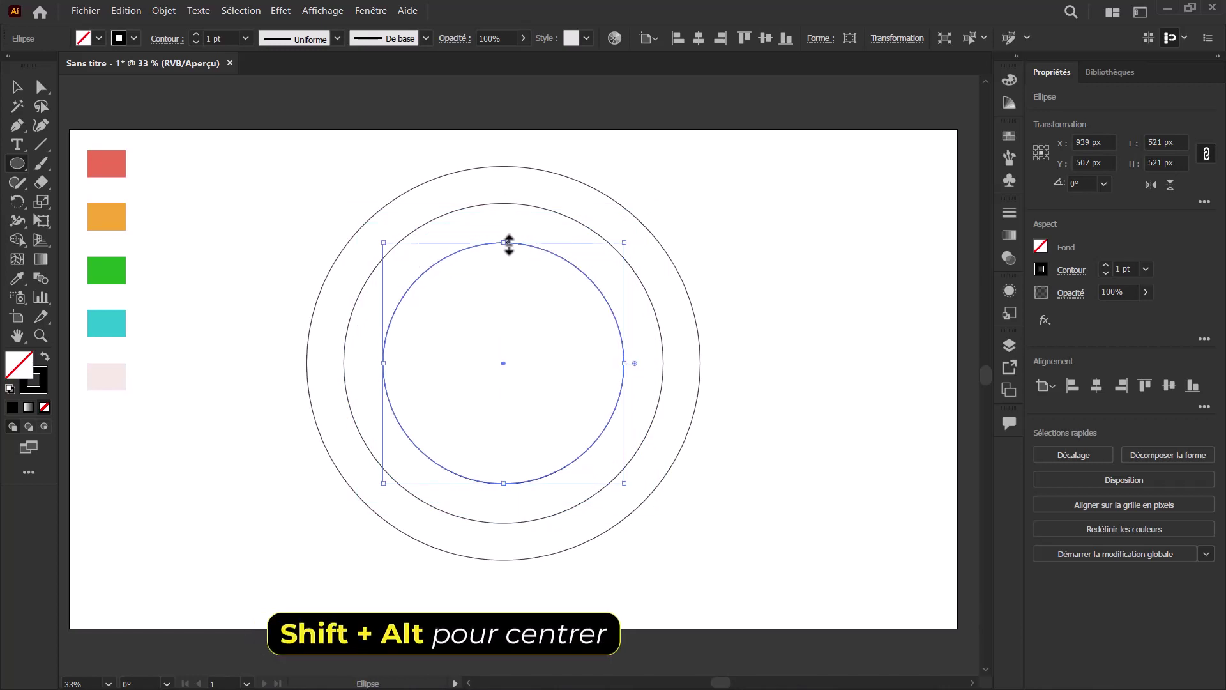
pyautogui.moveTo(508, 244); pyautogui.dragTo(511, 284)
pyautogui.hotkey('ctrl', 'c')
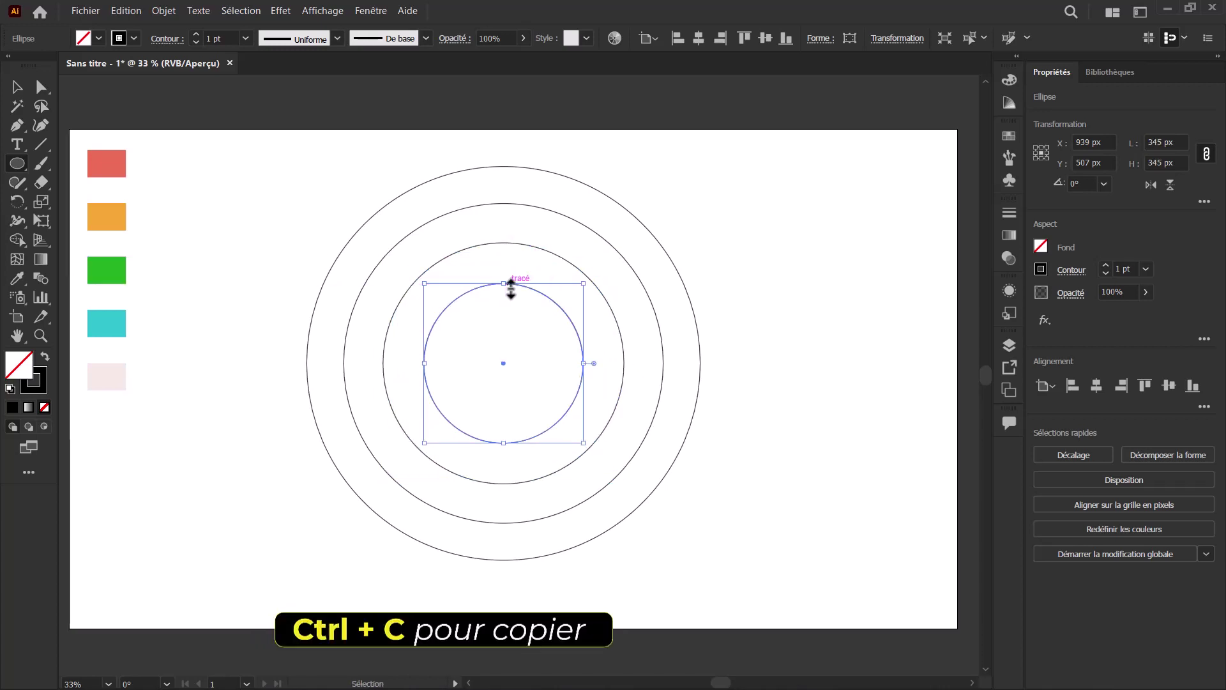
pyautogui.hotkey('ctrl', 'f')
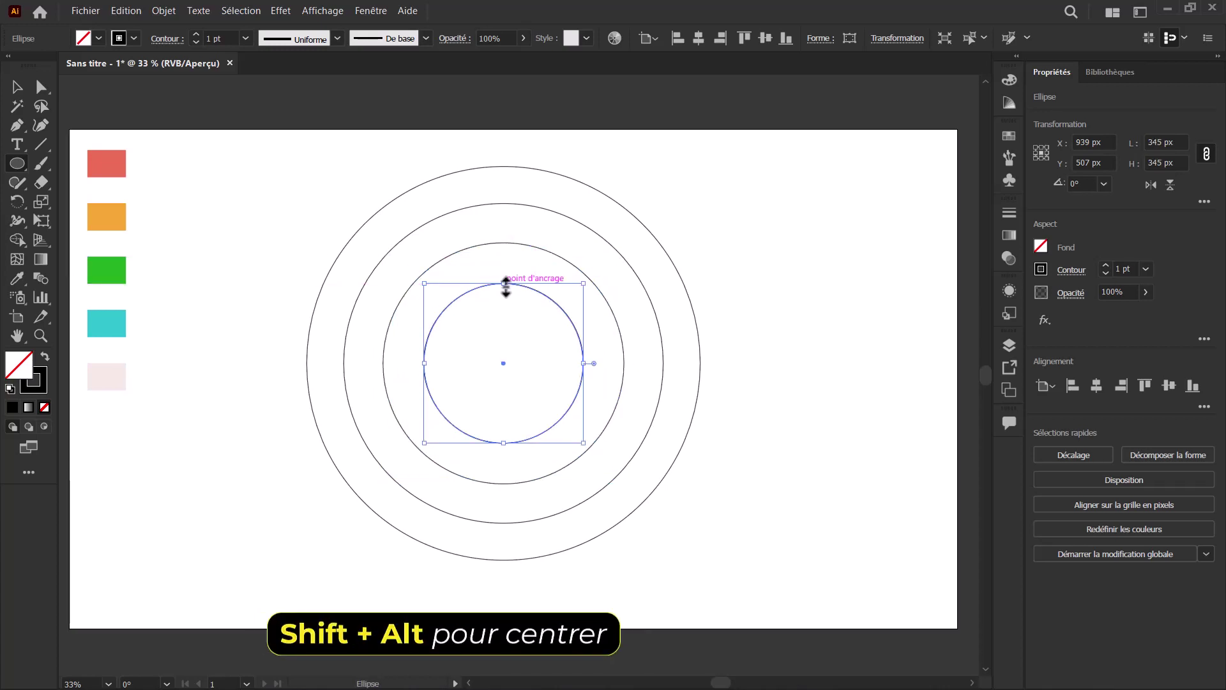
pyautogui.moveTo(505, 286); pyautogui.dragTo(513, 321)
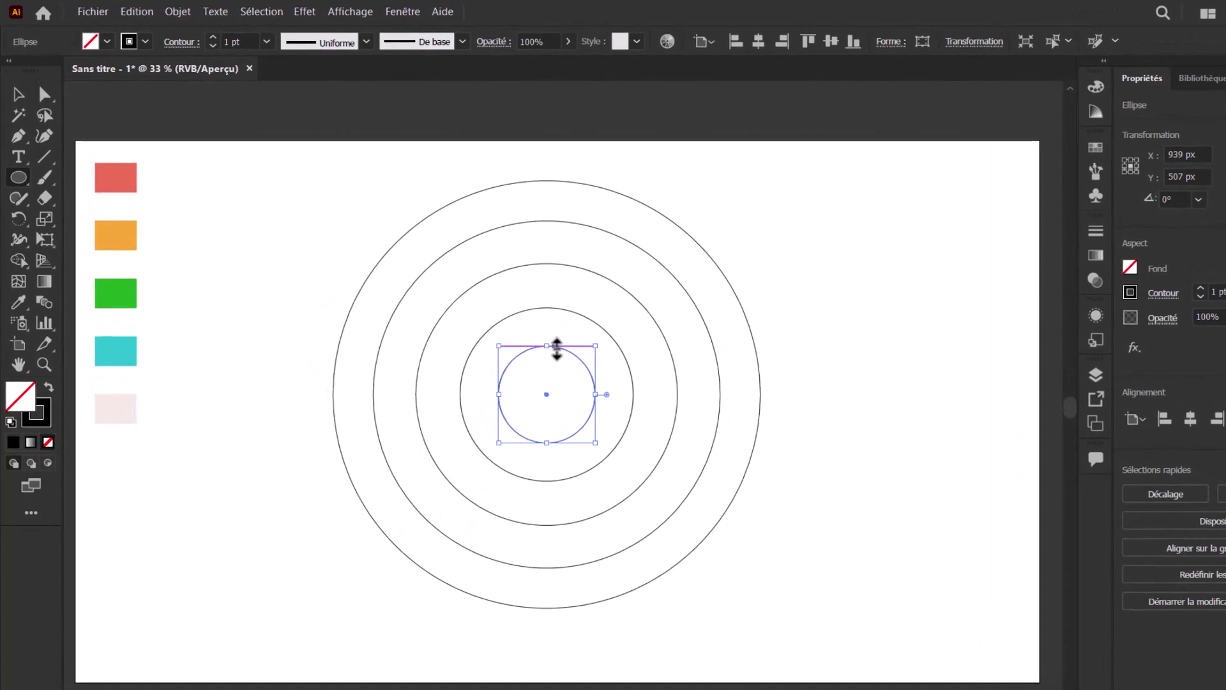
# Step: Fill the innermost circle pale pink and the second circle cyan from the swatches
pyautogui.press('v')
pyautogui.click(301, 210)
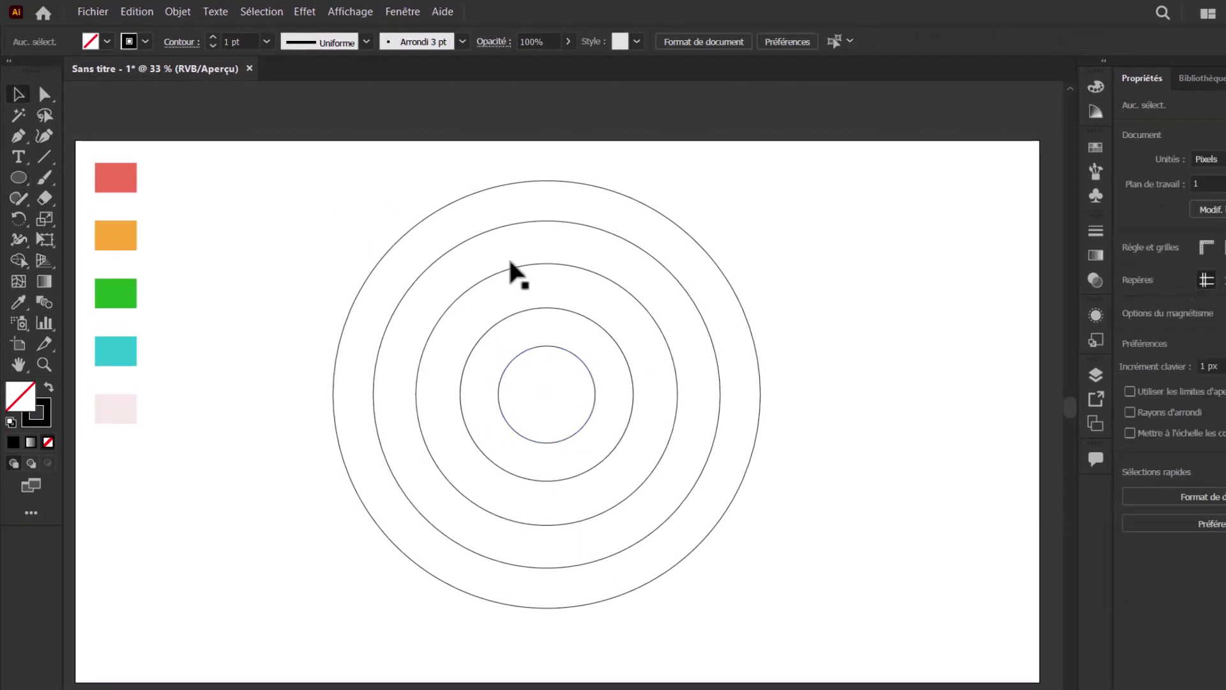
pyautogui.click(500, 411)
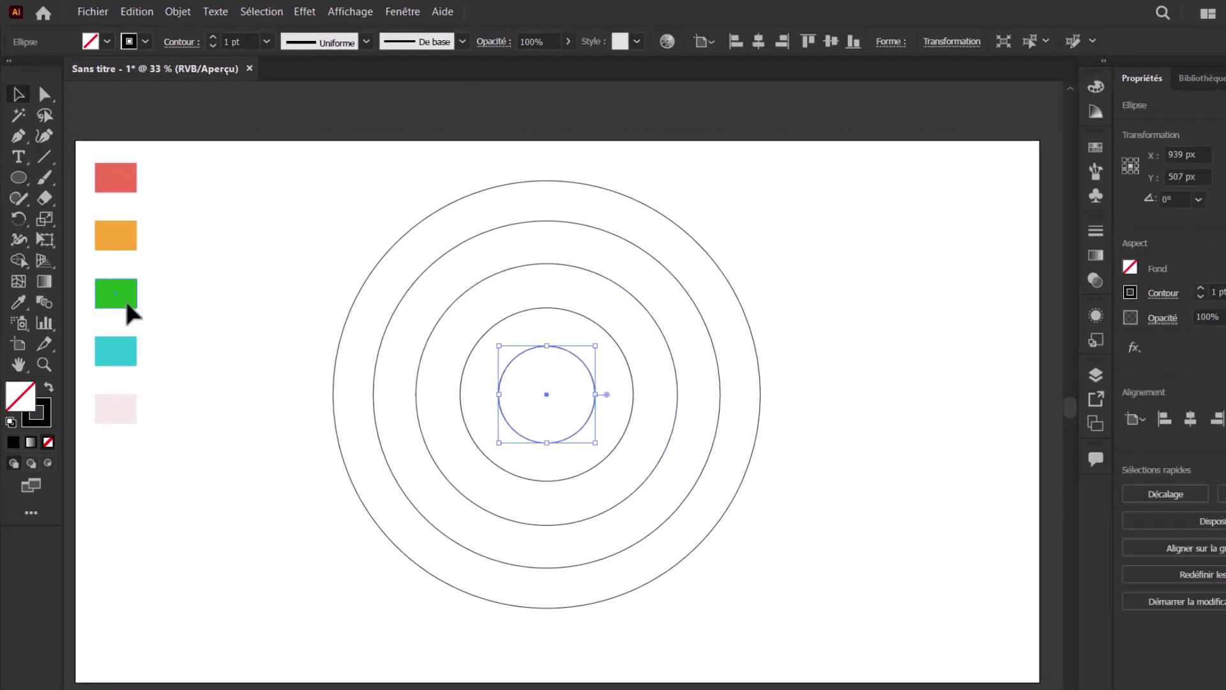
pyautogui.click(18, 302)
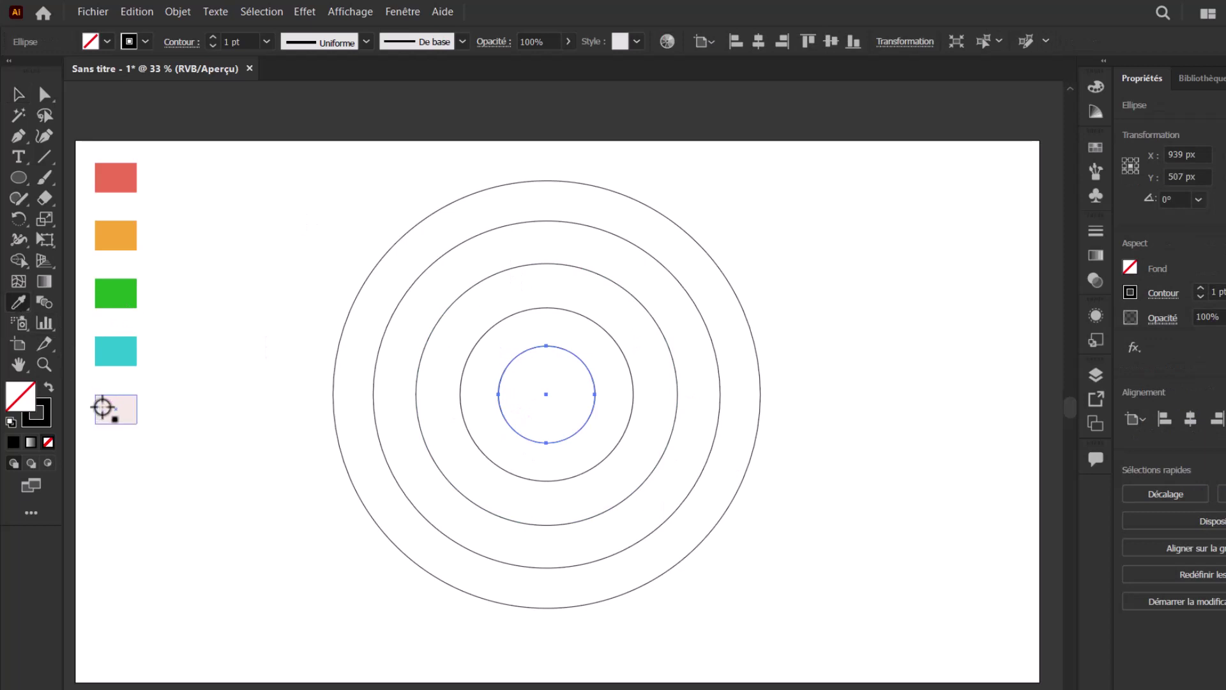
pyautogui.click(102, 407)
pyautogui.click(17, 95)
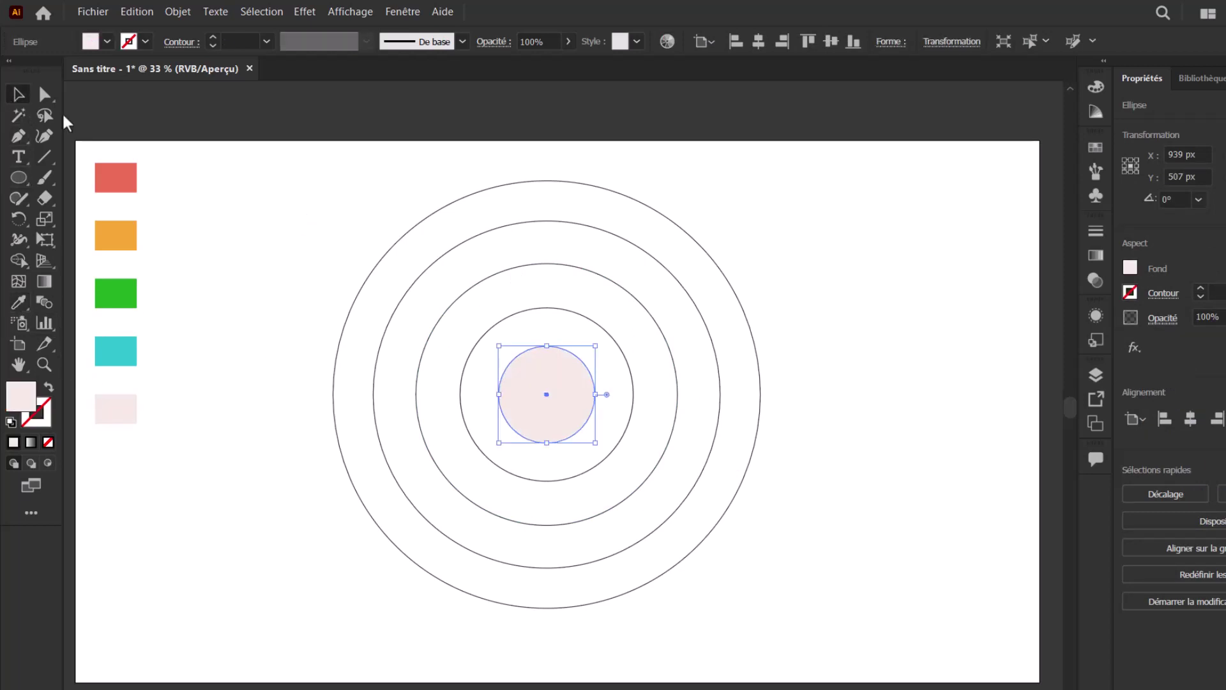
pyautogui.click(460, 397)
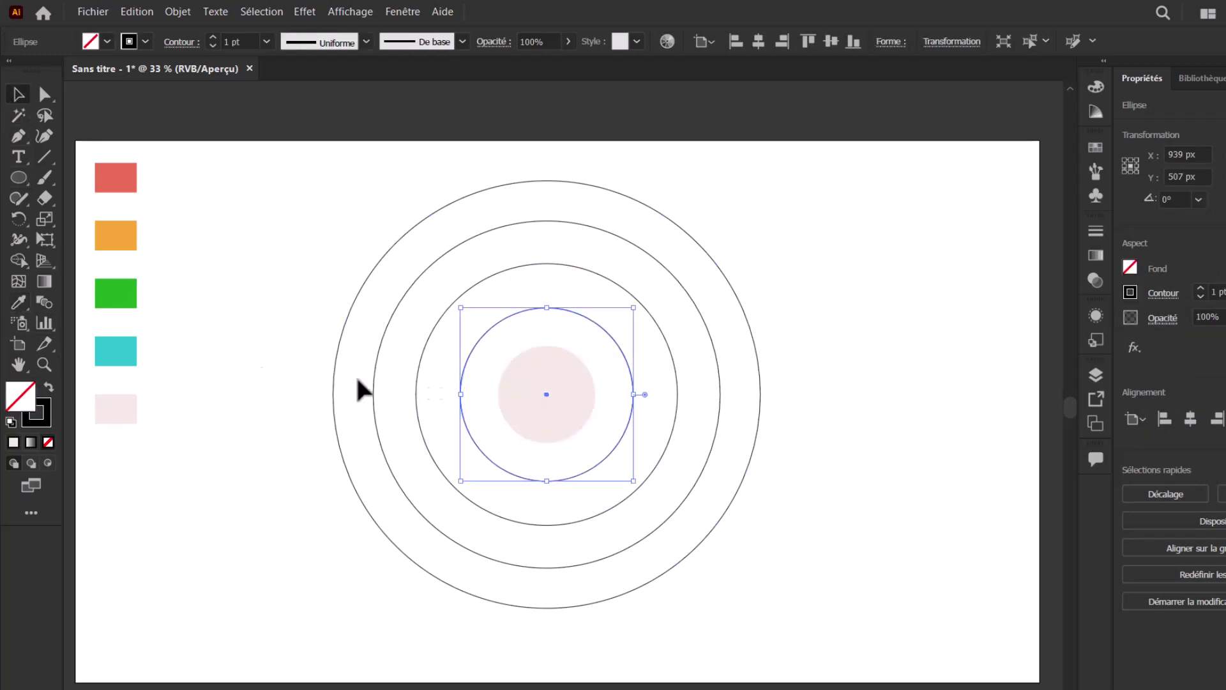
pyautogui.click(16, 303)
pyautogui.click(102, 348)
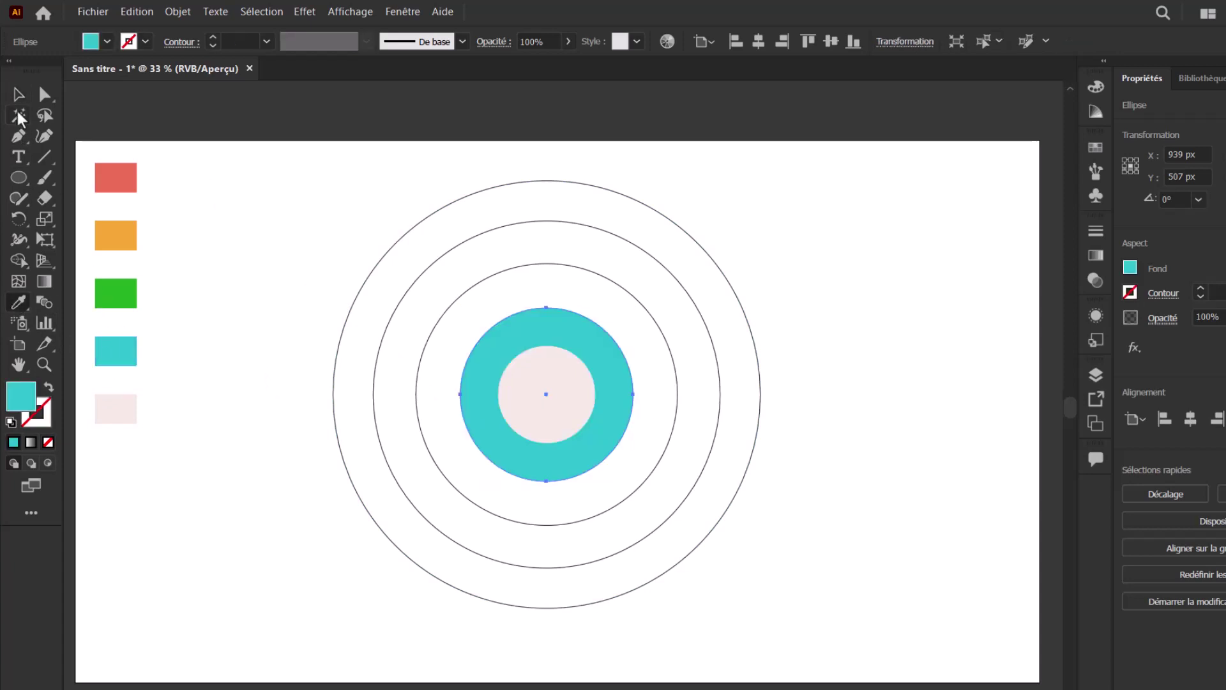
# Step: Fill the third circle green and the fourth circle orange from the swatches
pyautogui.click(15, 98)
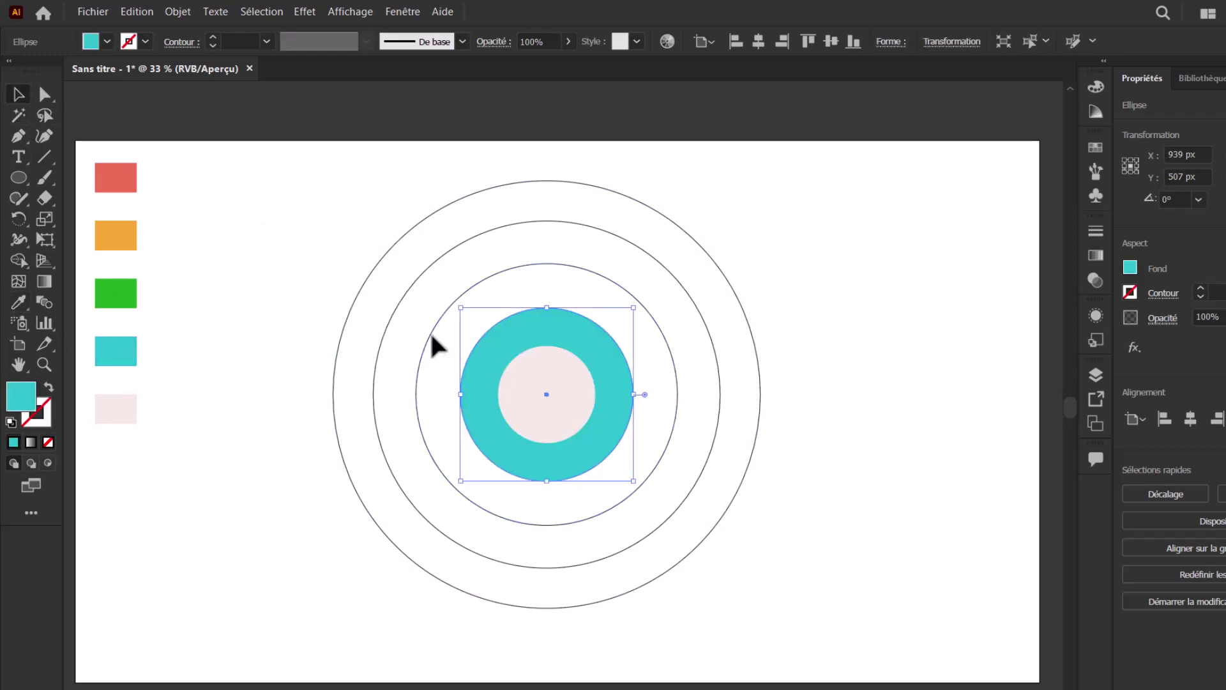
pyautogui.click(430, 334)
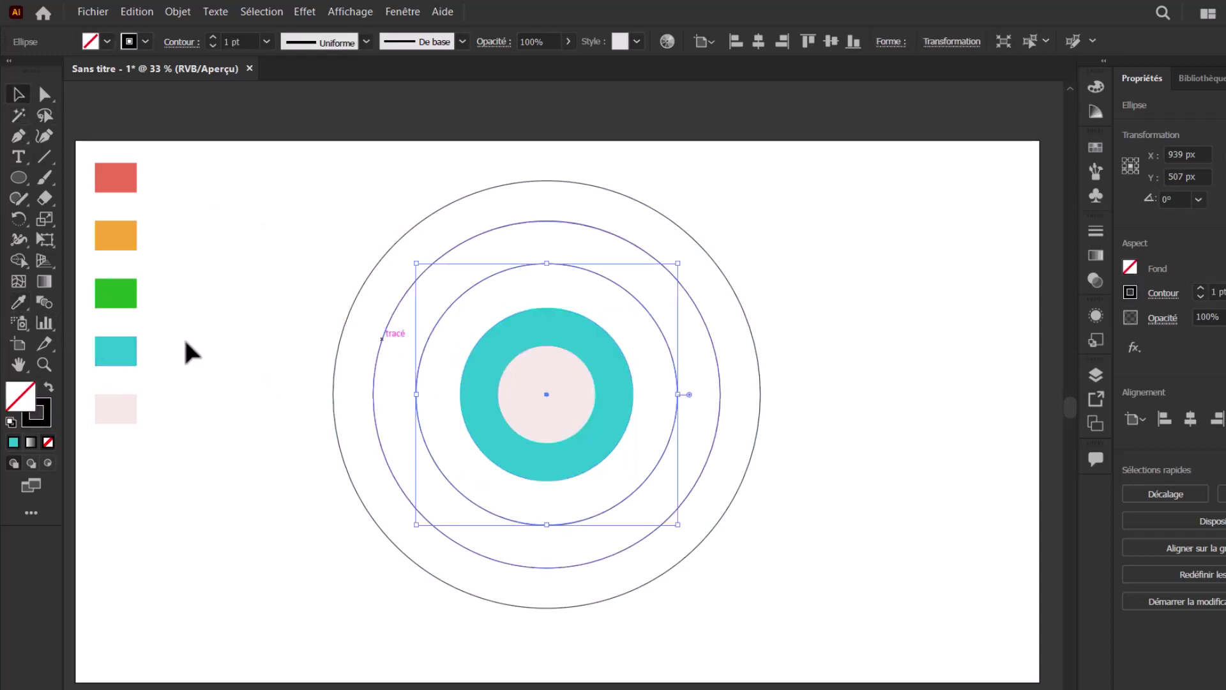
pyautogui.click(16, 307)
pyautogui.click(128, 294)
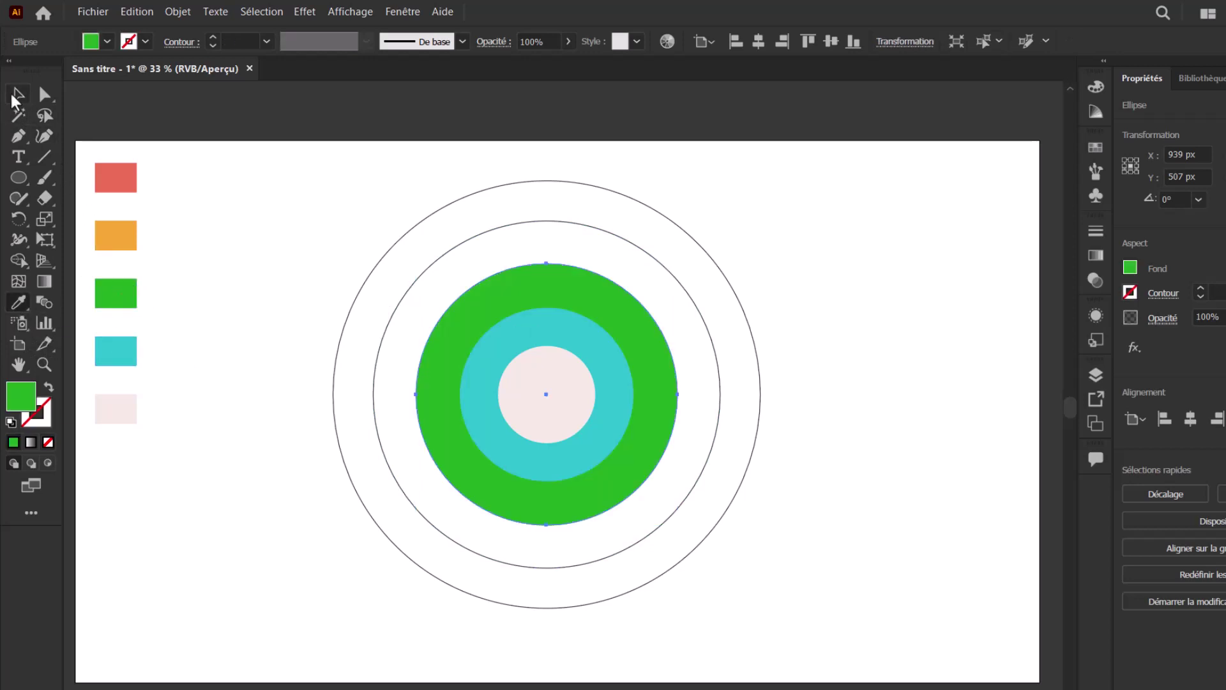
pyautogui.click(13, 96)
pyautogui.click(388, 327)
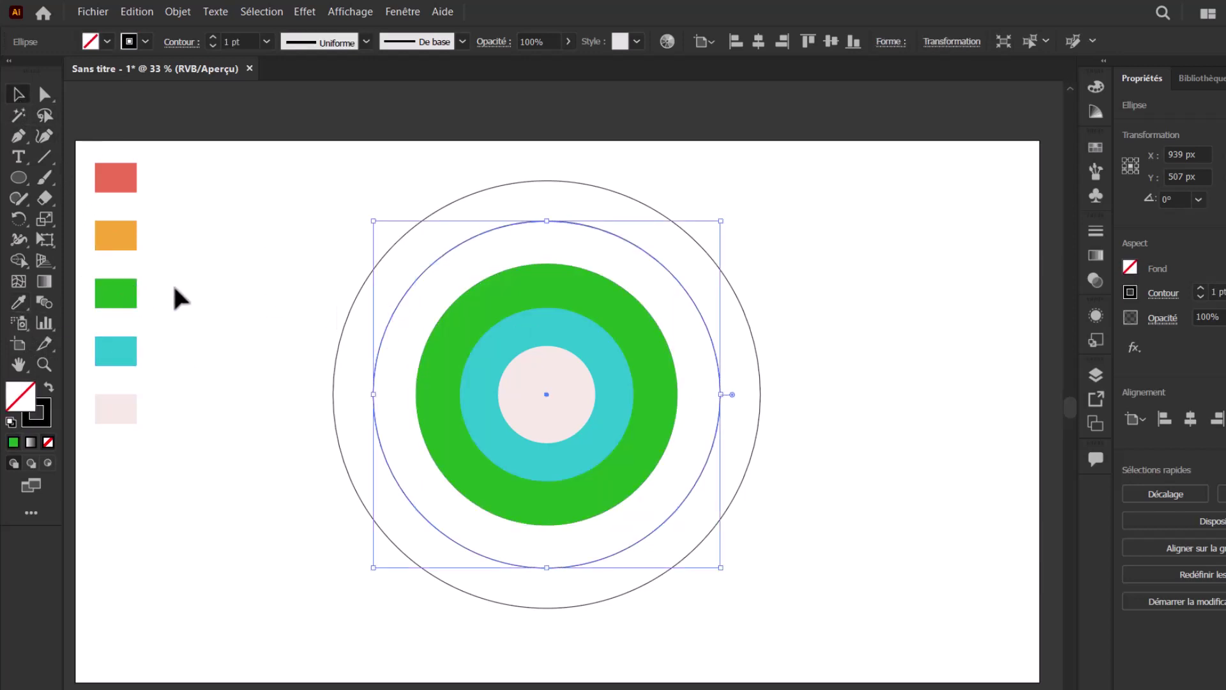
pyautogui.click(20, 304)
pyautogui.click(116, 243)
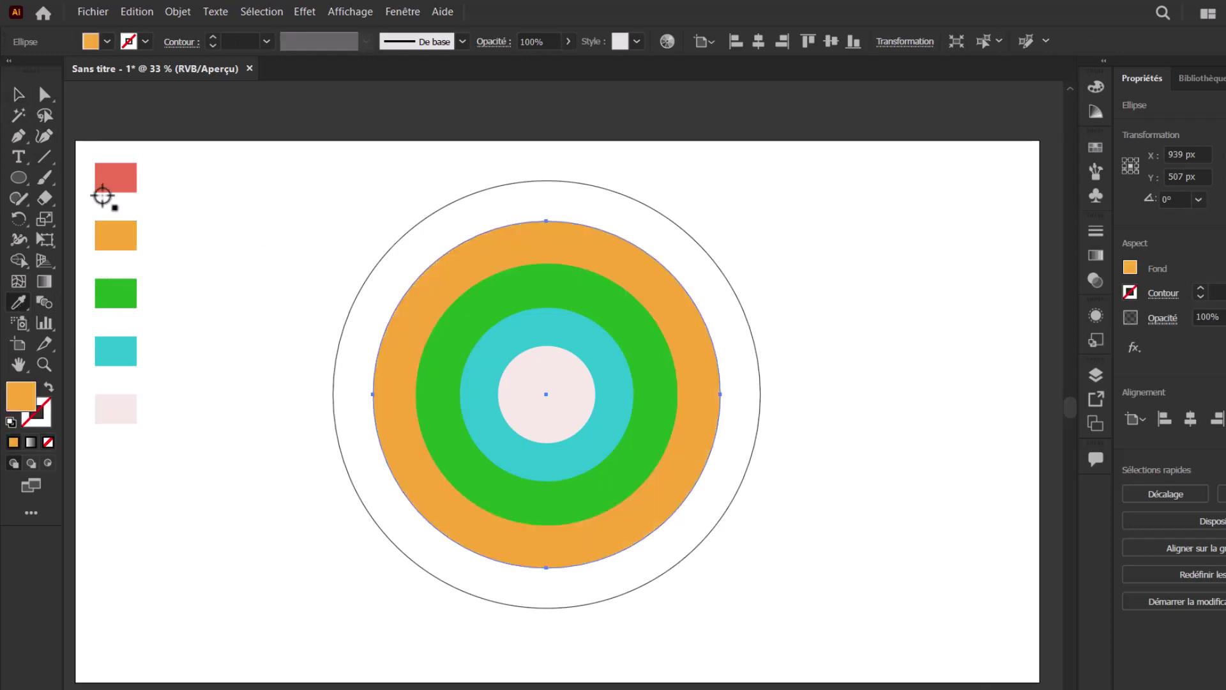
# Step: Fill the outermost circle red, then deselect everything
pyautogui.click(19, 95)
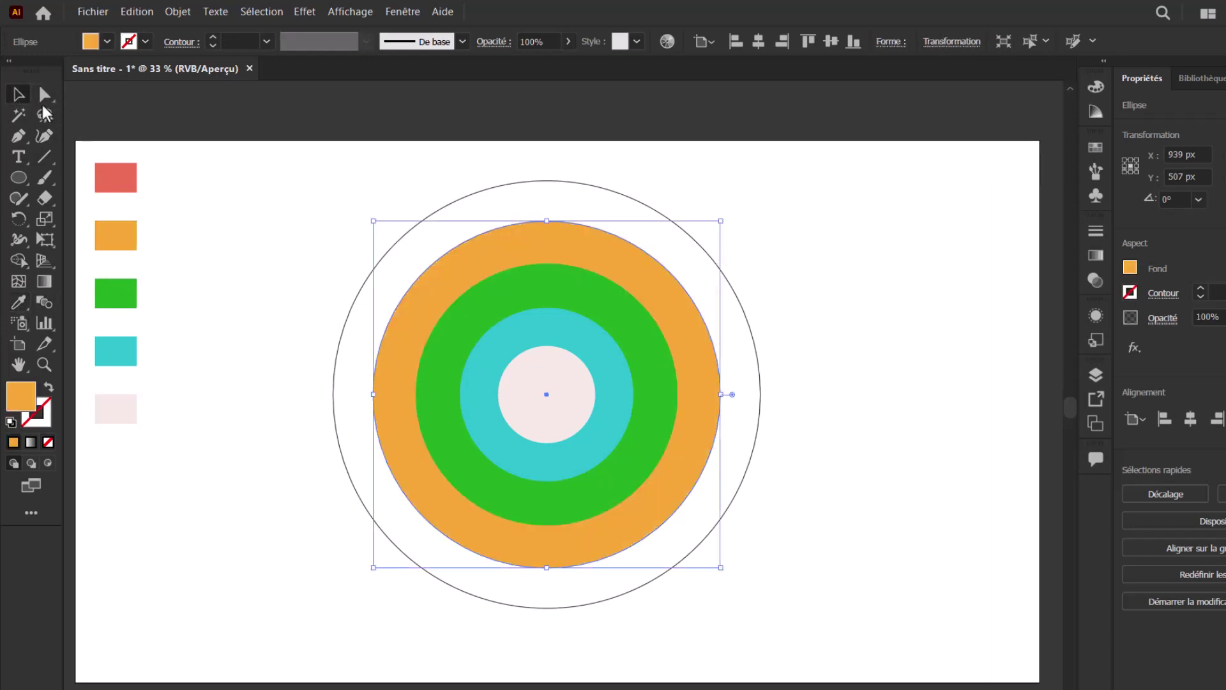
pyautogui.click(345, 322)
pyautogui.click(19, 305)
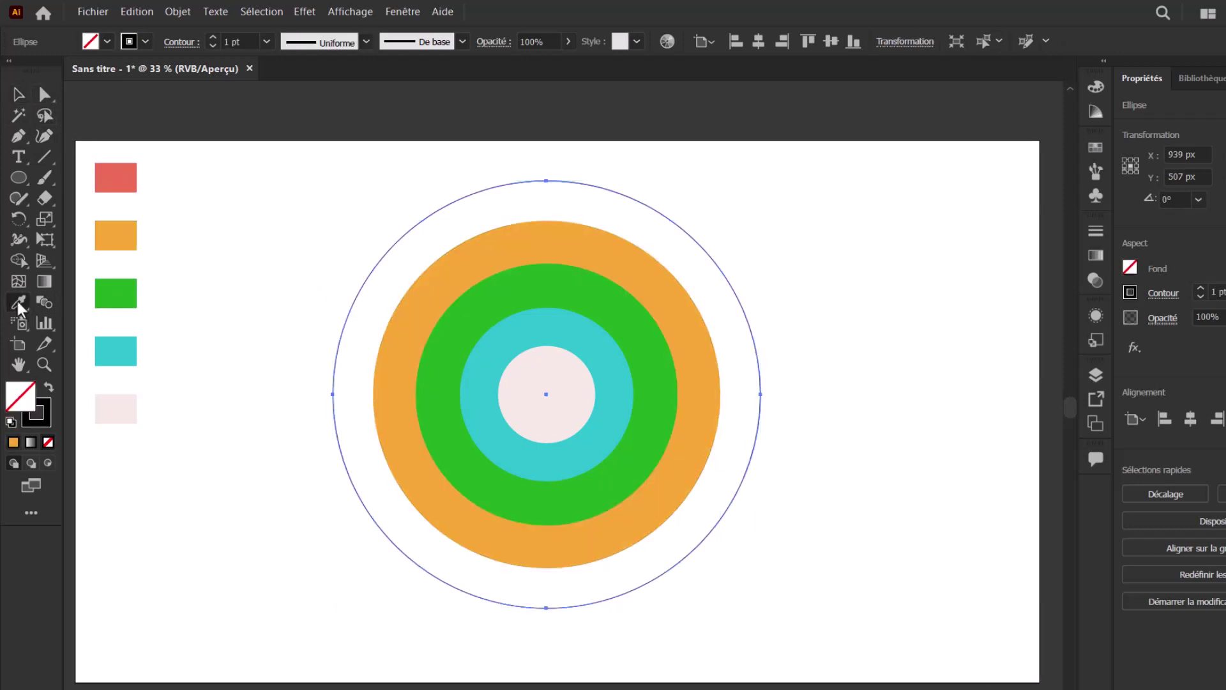
pyautogui.click(104, 175)
pyautogui.press('v')
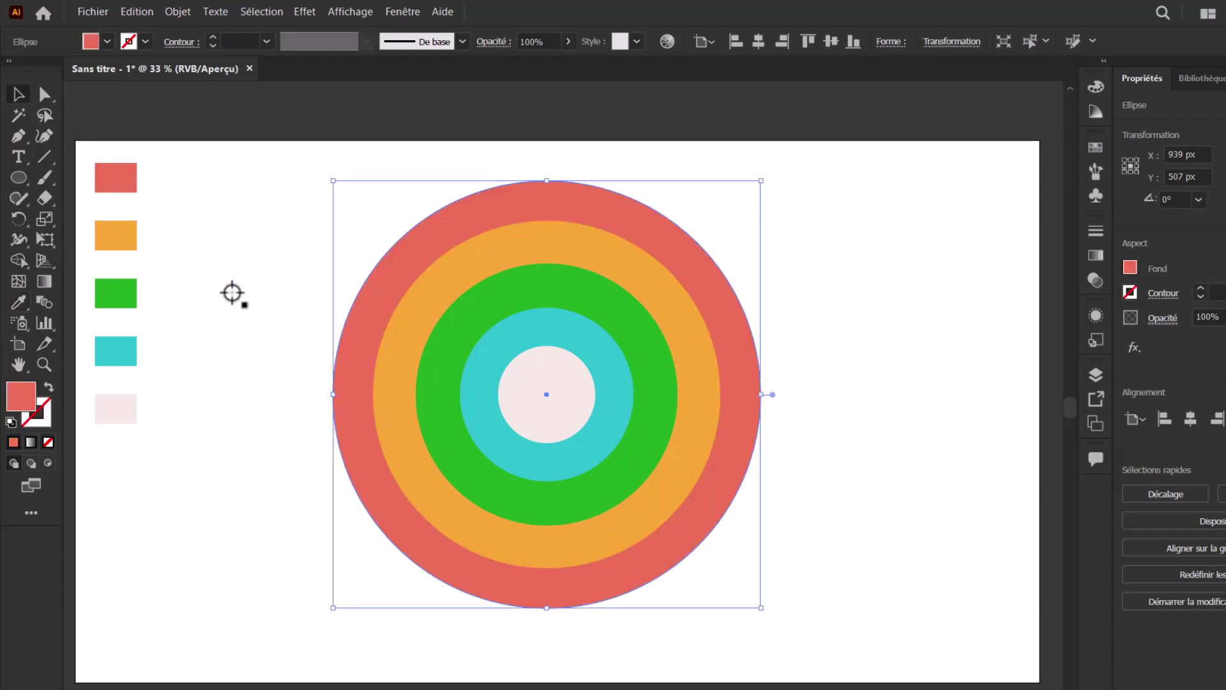
pyautogui.click(231, 285)
# Step: Delete the bottom anchor points of all five circles, leaving a half-circle arc
pyautogui.moveTo(231, 285); pyautogui.dragTo(724, 493)
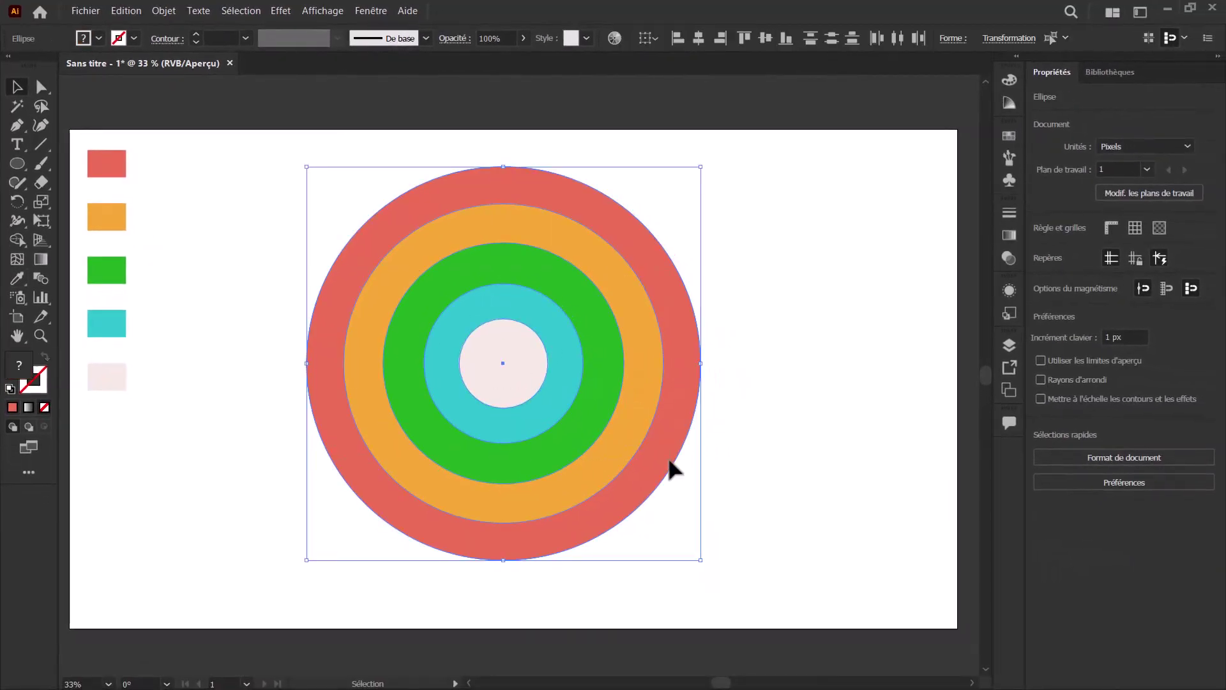
pyautogui.click(40, 88)
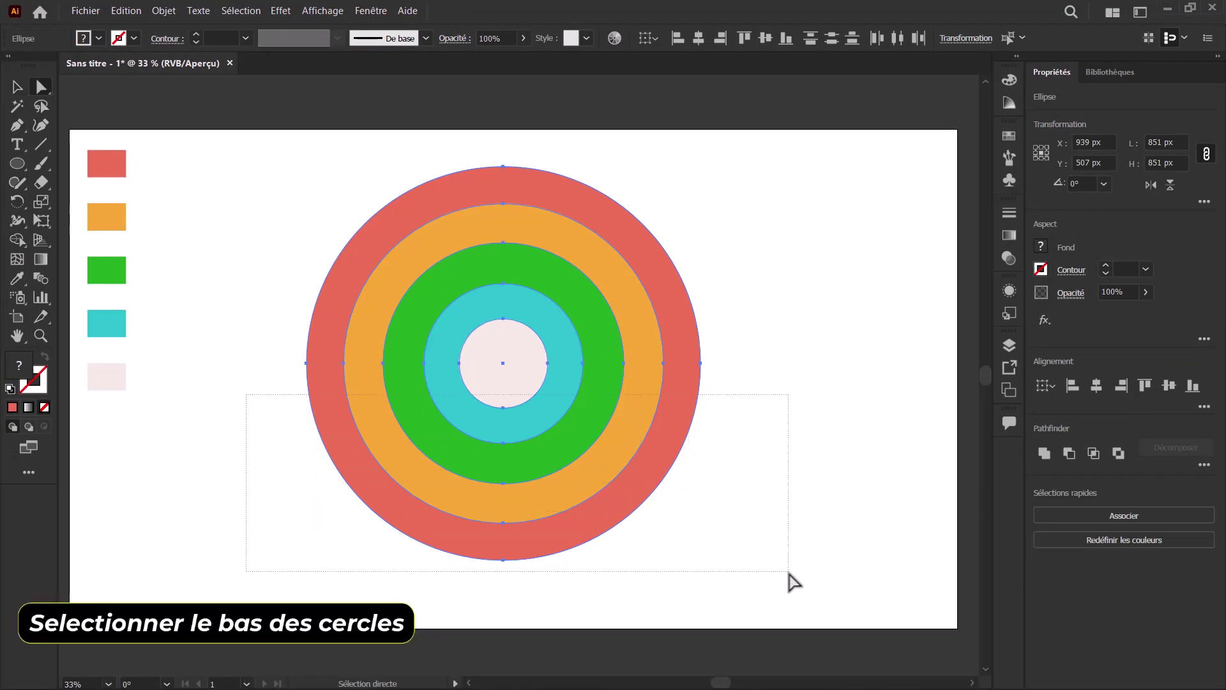
pyautogui.moveTo(641, 472); pyautogui.dragTo(790, 578)
pyautogui.press('Delete')
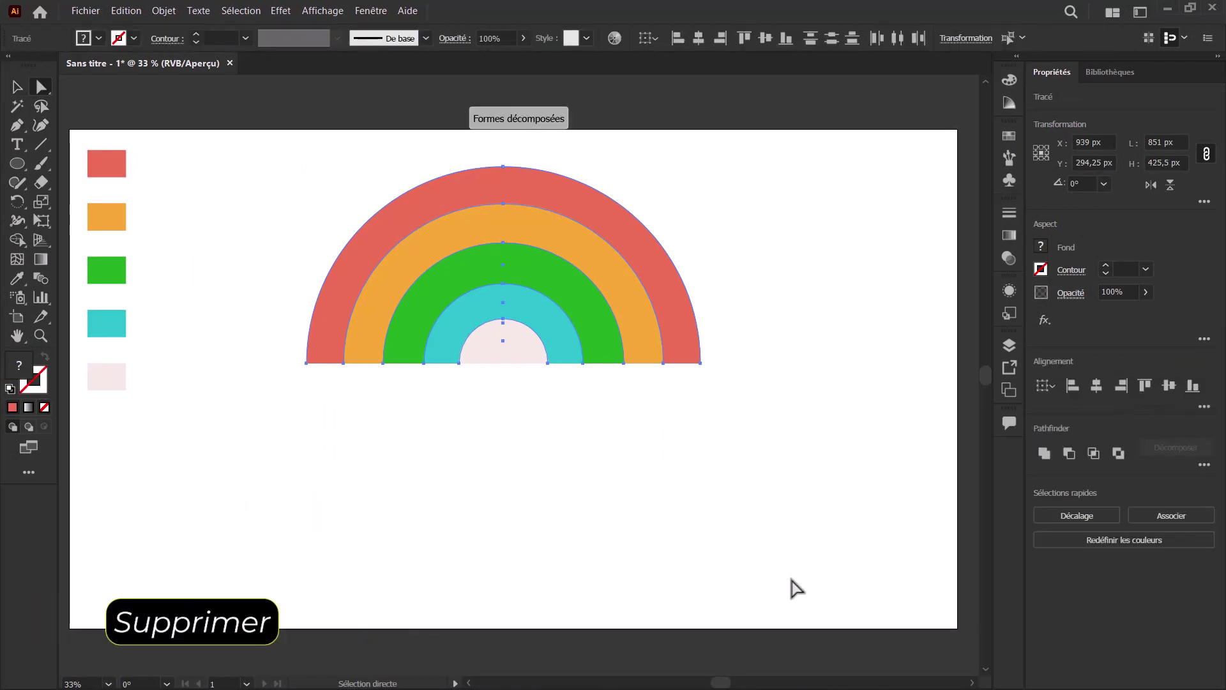
pyautogui.click(273, 339)
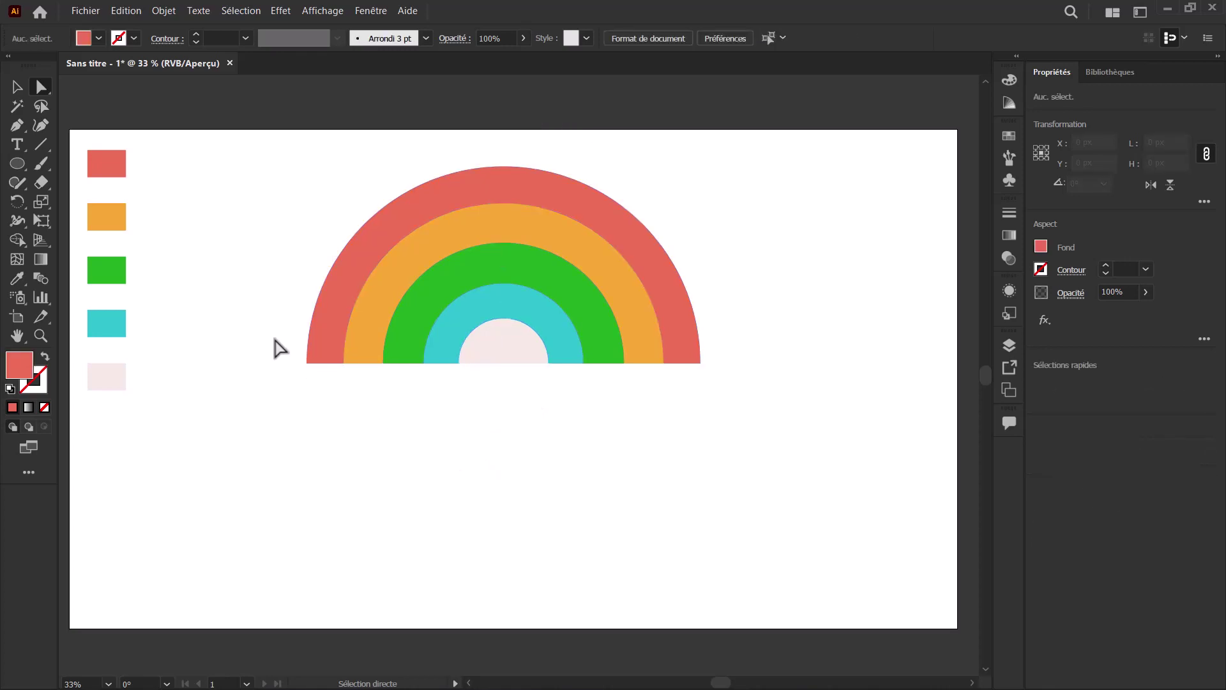
pyautogui.click(16, 86)
# Step: Split the rainbow arcs with Pathfinder Division and ungroup the resulting bands
pyautogui.moveTo(245, 191); pyautogui.dragTo(670, 351)
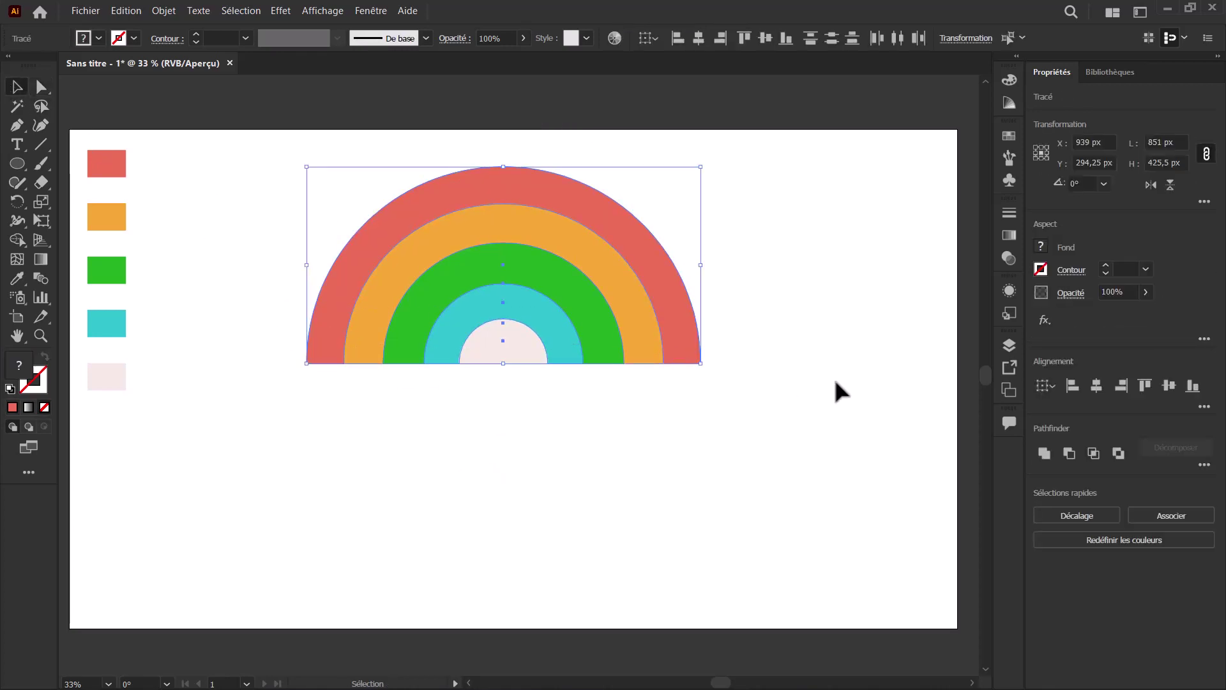
pyautogui.click(1205, 465)
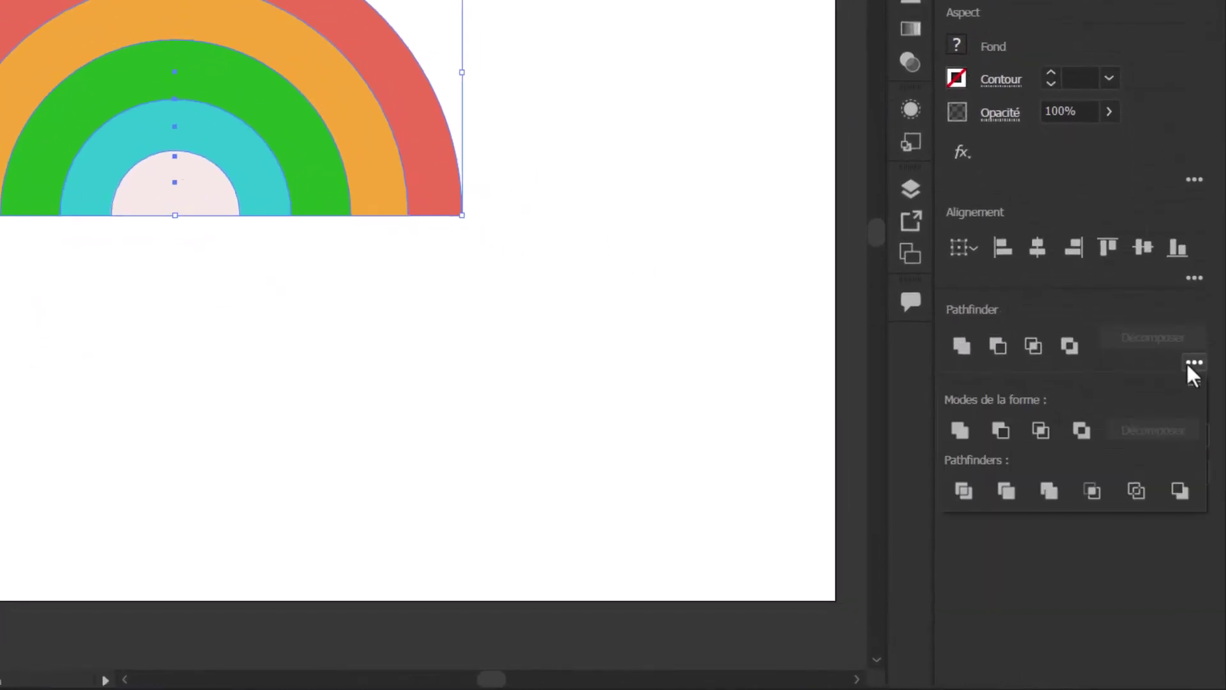
pyautogui.click(960, 489)
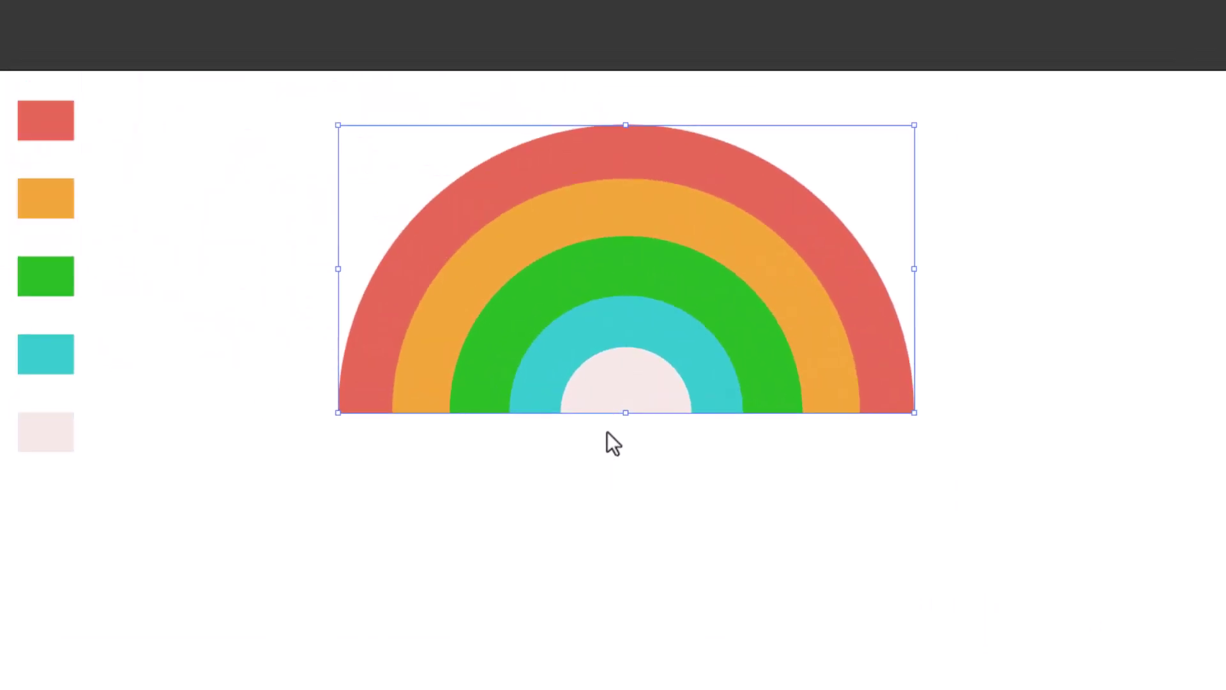
pyautogui.rightClick(501, 221)
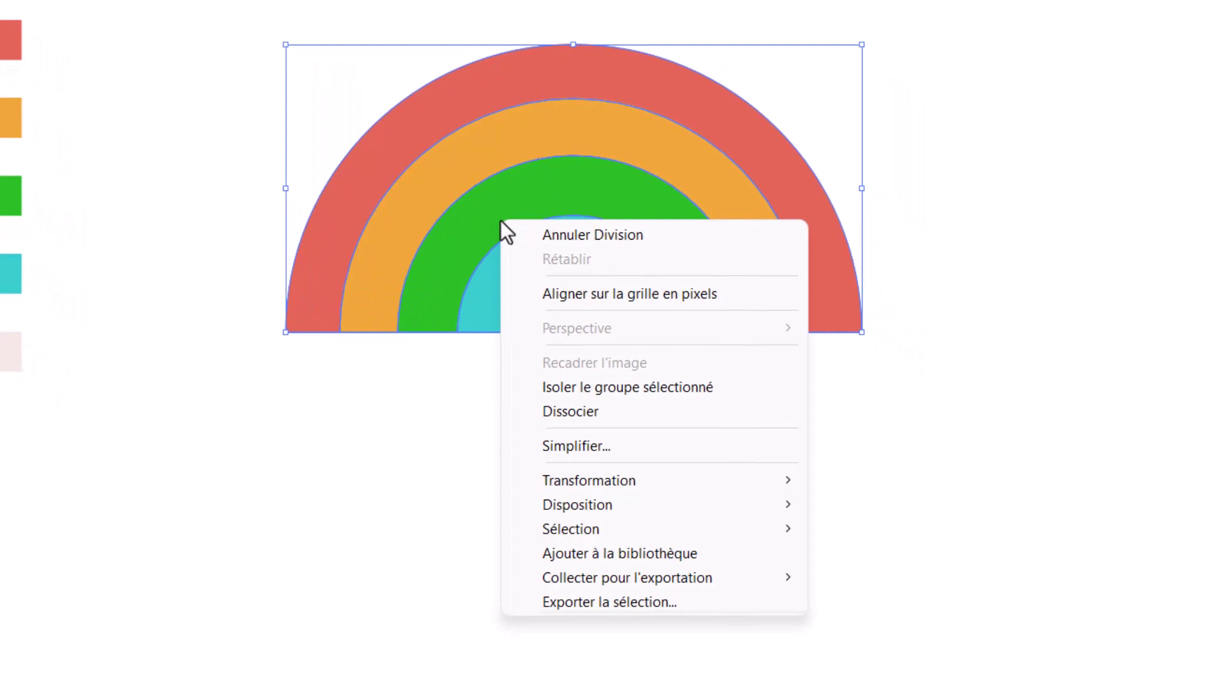
pyautogui.click(581, 417)
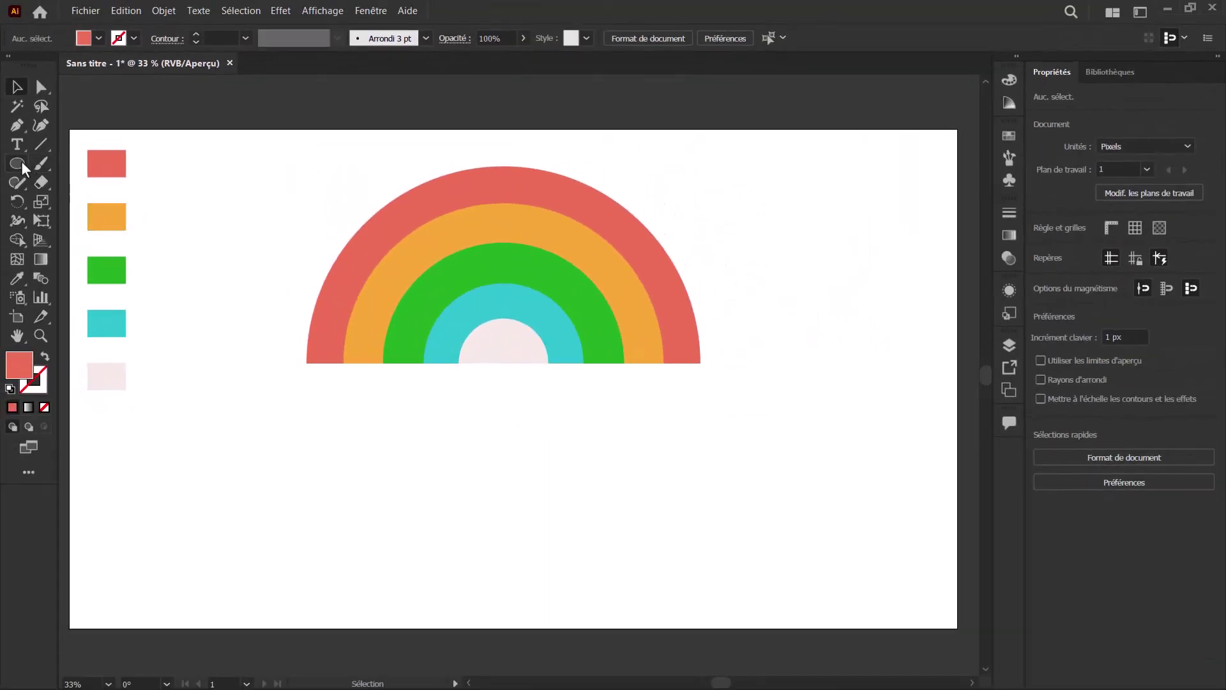
pyautogui.click(21, 165)
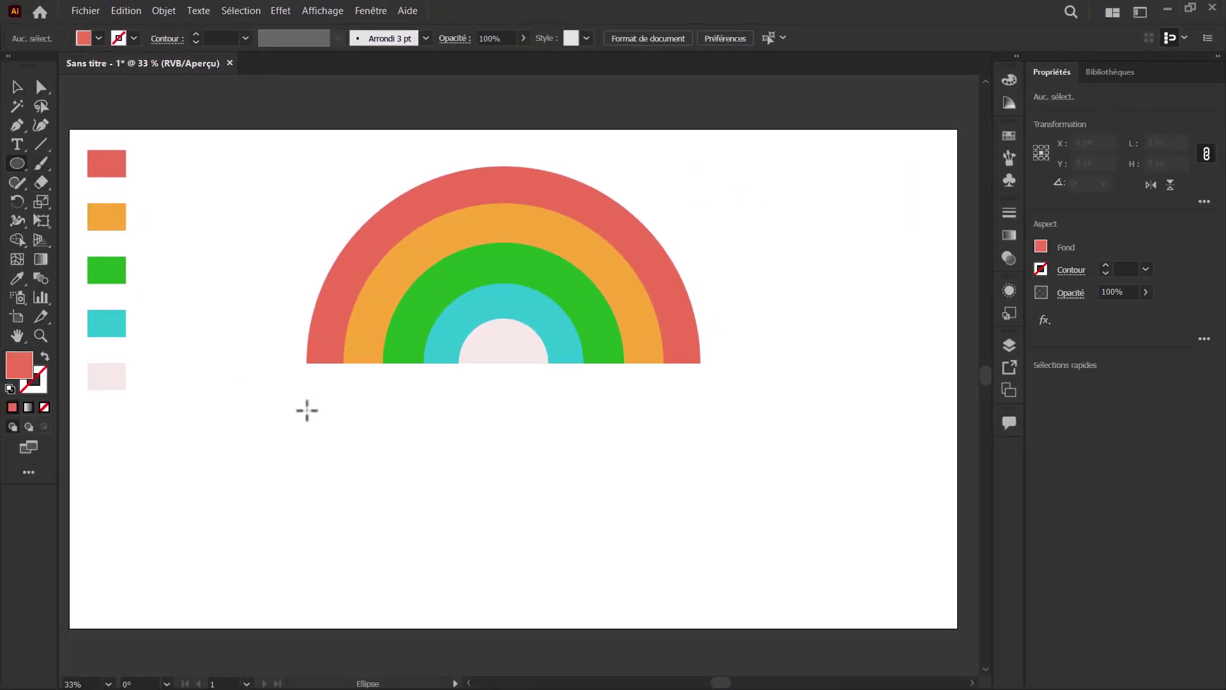
# Step: Draw a small pale pink circle and place it on the rainbow's lower-left end
pyautogui.moveTo(328, 396); pyautogui.dragTo(369, 453)
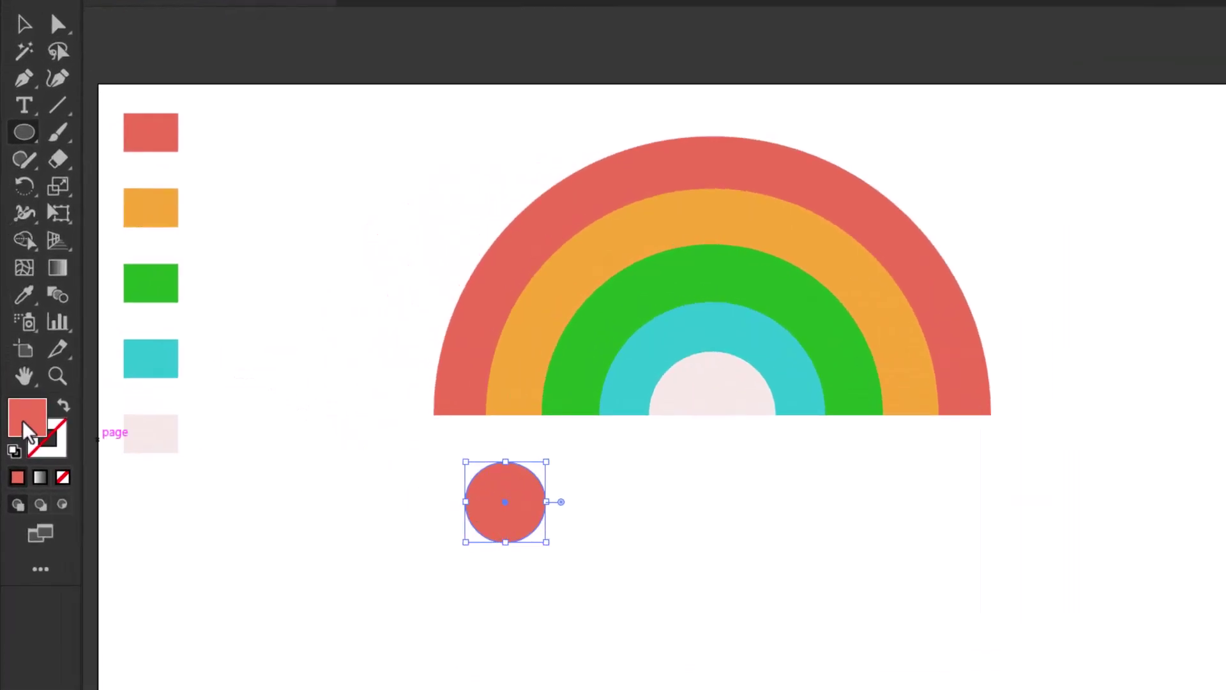
pyautogui.click(26, 303)
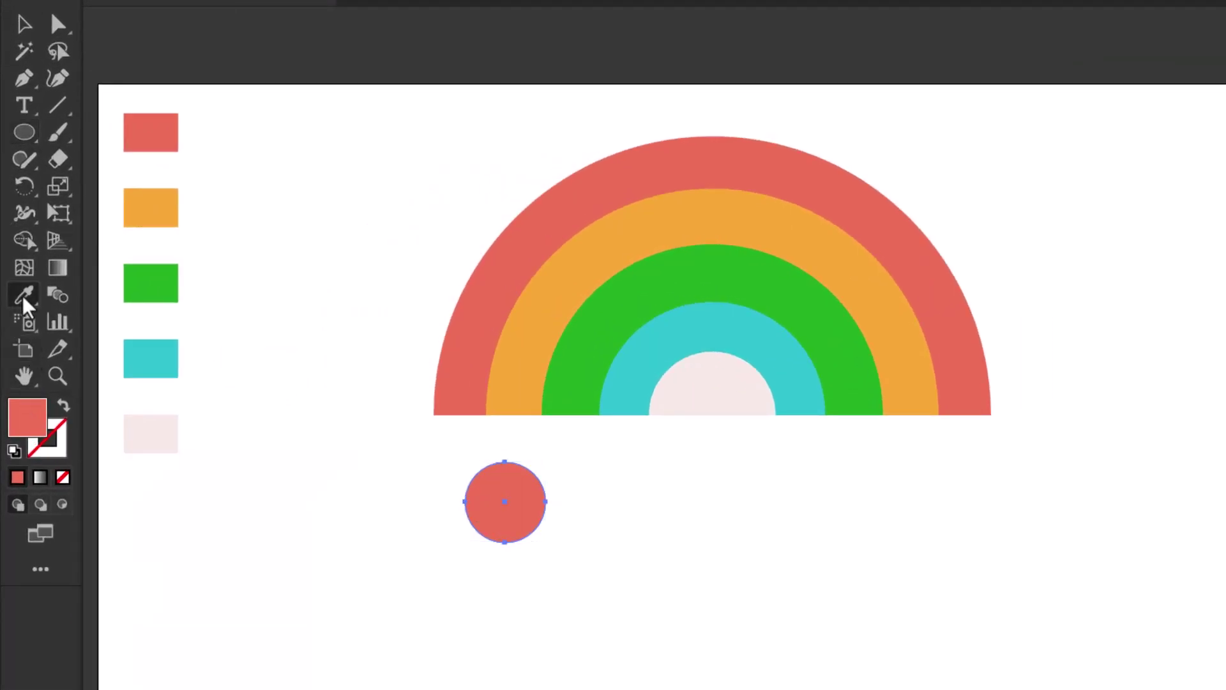
pyautogui.click(140, 437)
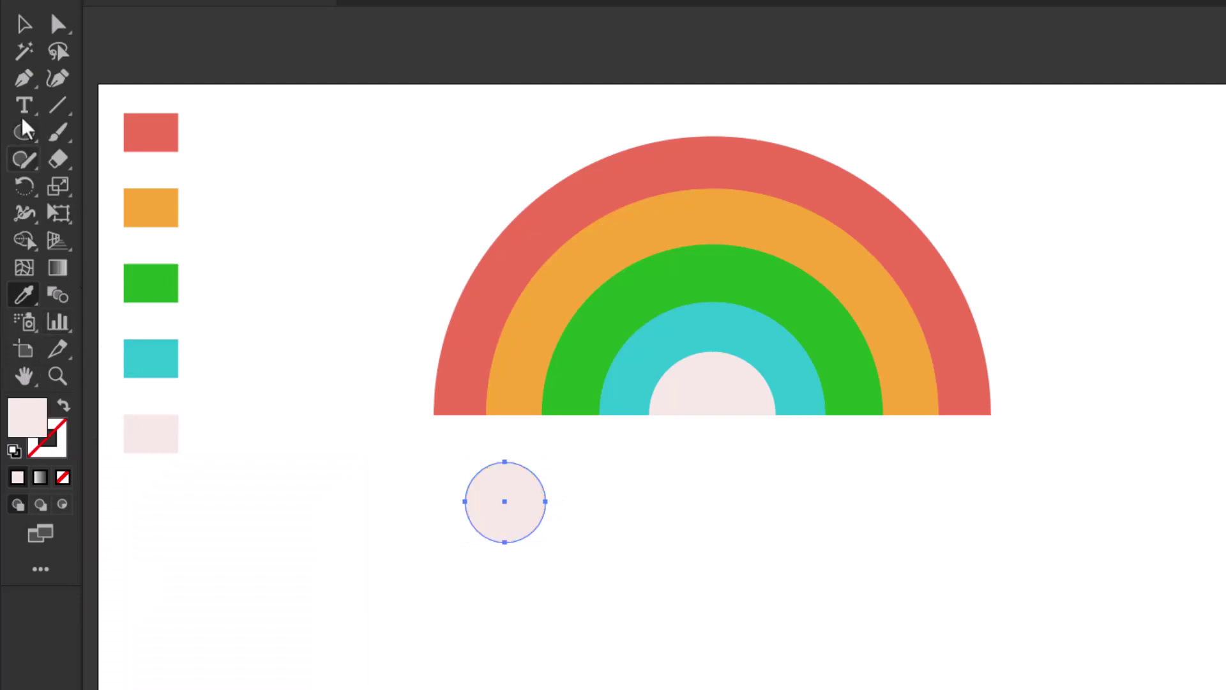
pyautogui.click(23, 26)
pyautogui.moveTo(506, 504)
pyautogui.mouseDown()
pyautogui.moveTo(517, 405)
pyautogui.moveTo(477, 445)
pyautogui.moveTo(553, 444)
pyautogui.mouseUp()
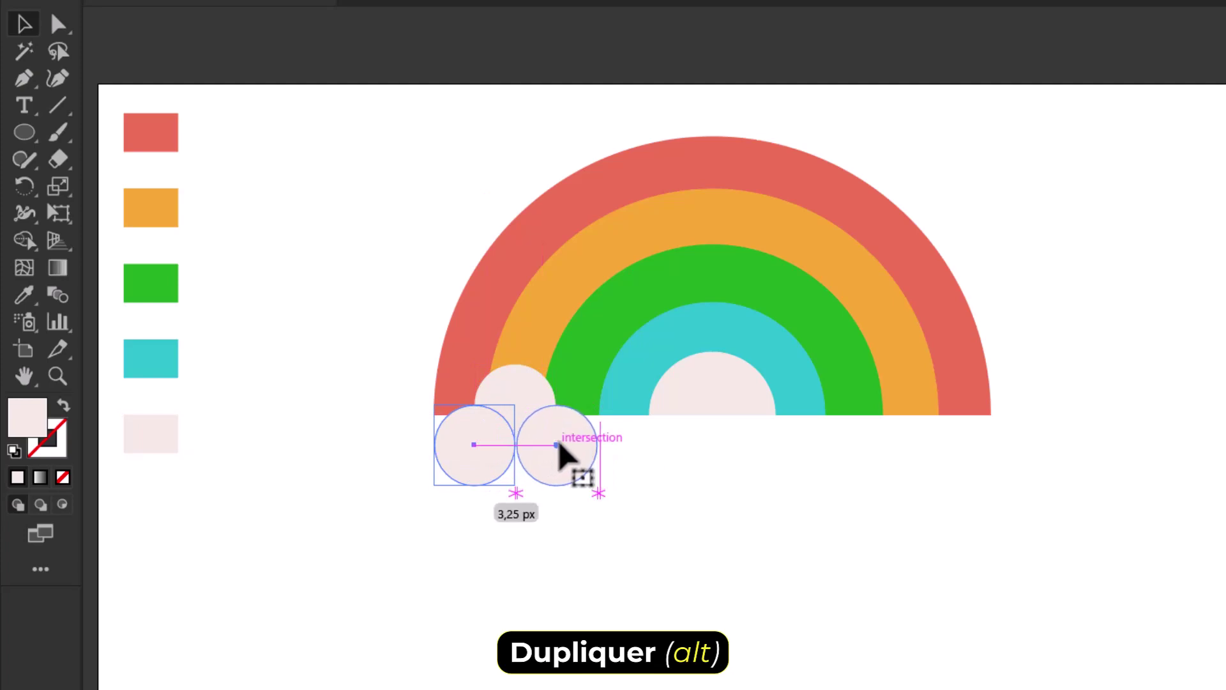
# Step: Duplicate the pale pink circle to the right and below, forming a cloud
pyautogui.moveTo(553, 445); pyautogui.dragTo(556, 446)
pyautogui.click(511, 382)
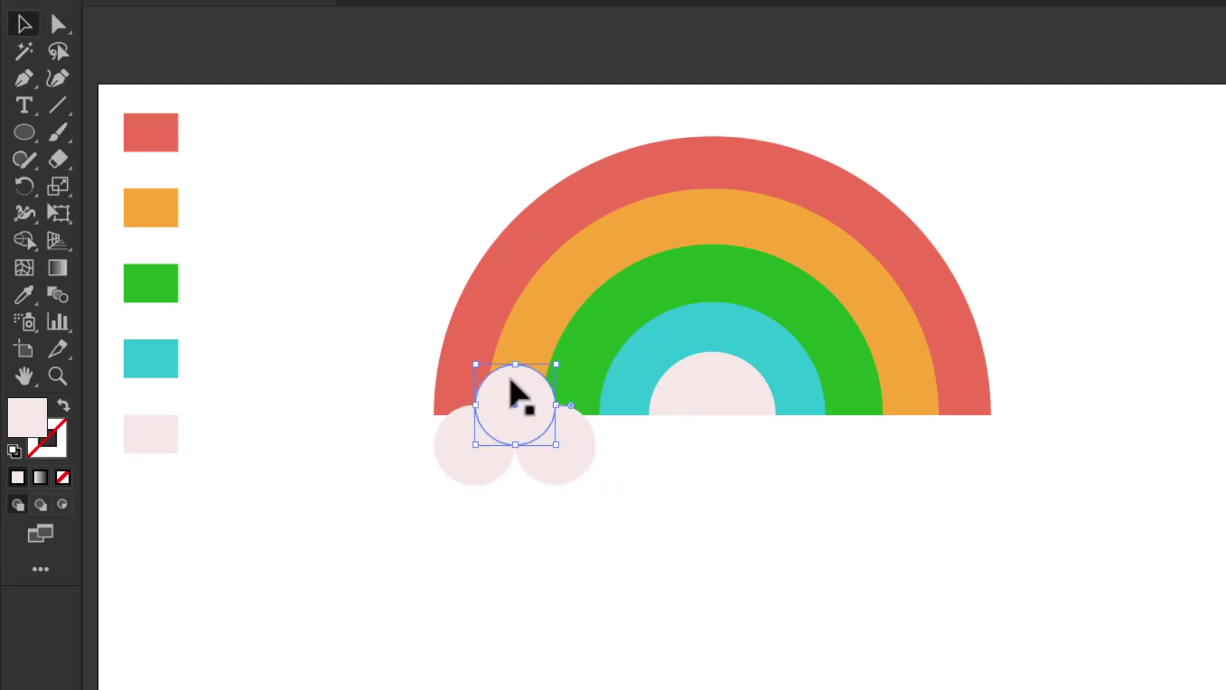
pyautogui.moveTo(519, 391); pyautogui.dragTo(516, 461)
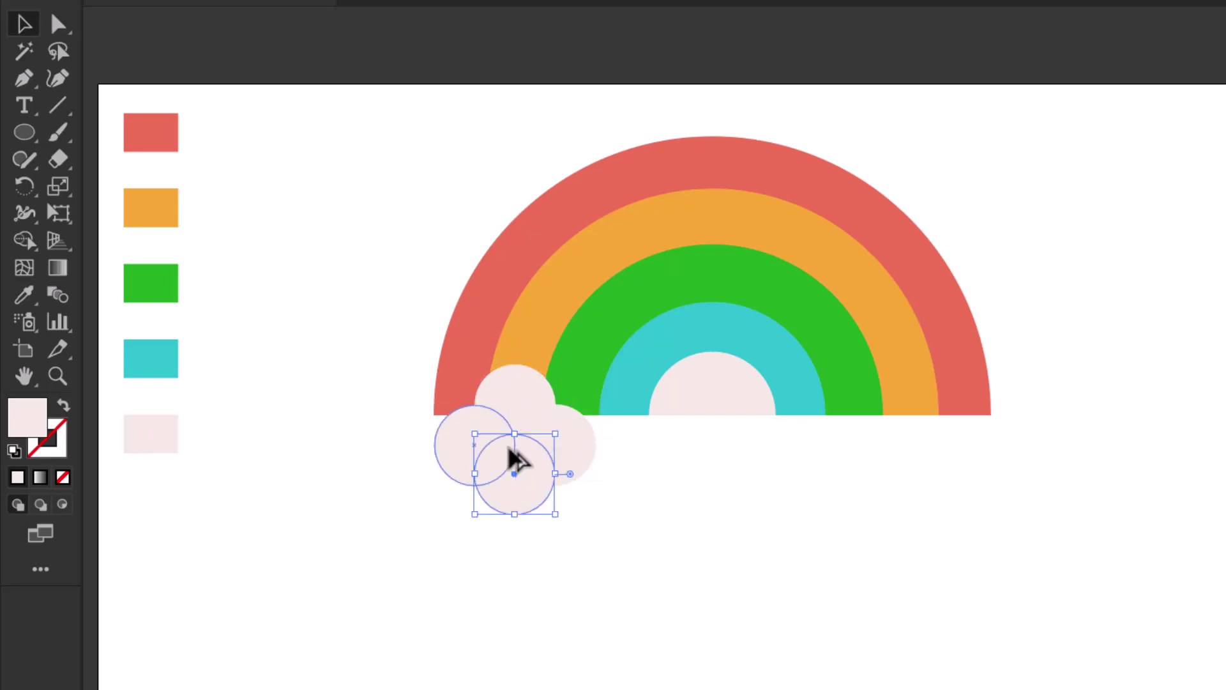
pyautogui.click(423, 441)
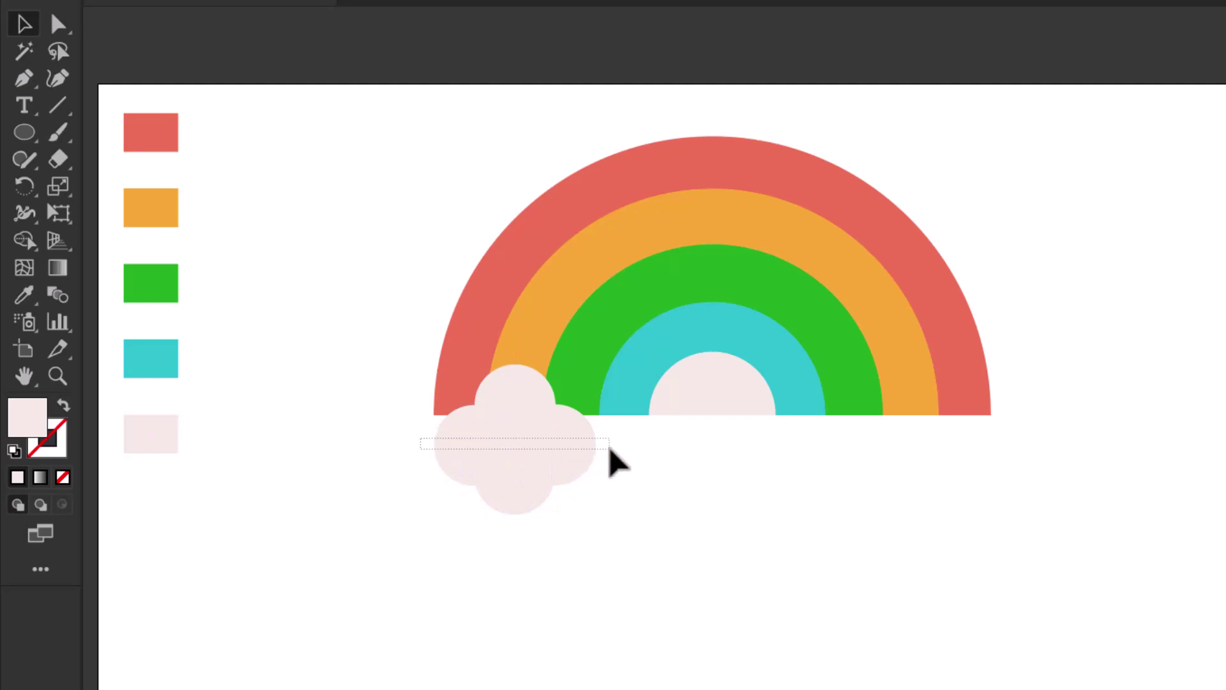
# Step: Widen the cloud leftward and add another copy of its top circle lower down
pyautogui.moveTo(610, 449); pyautogui.dragTo(608, 434)
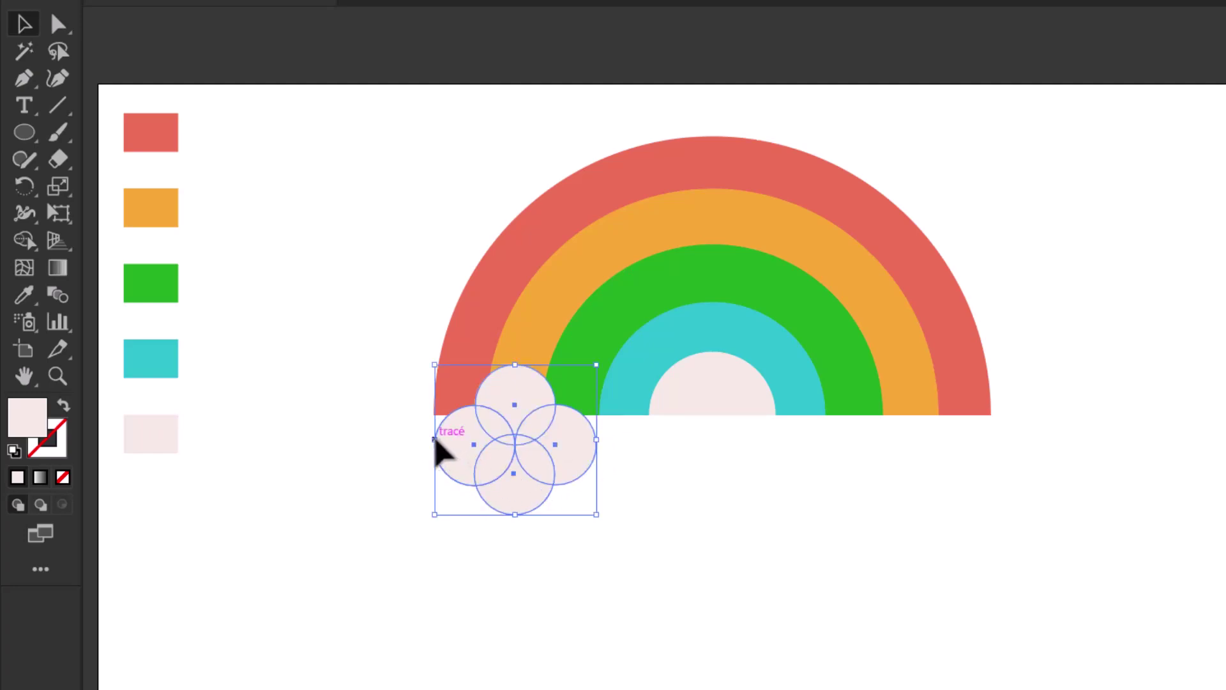
pyautogui.moveTo(434, 441); pyautogui.dragTo(403, 441)
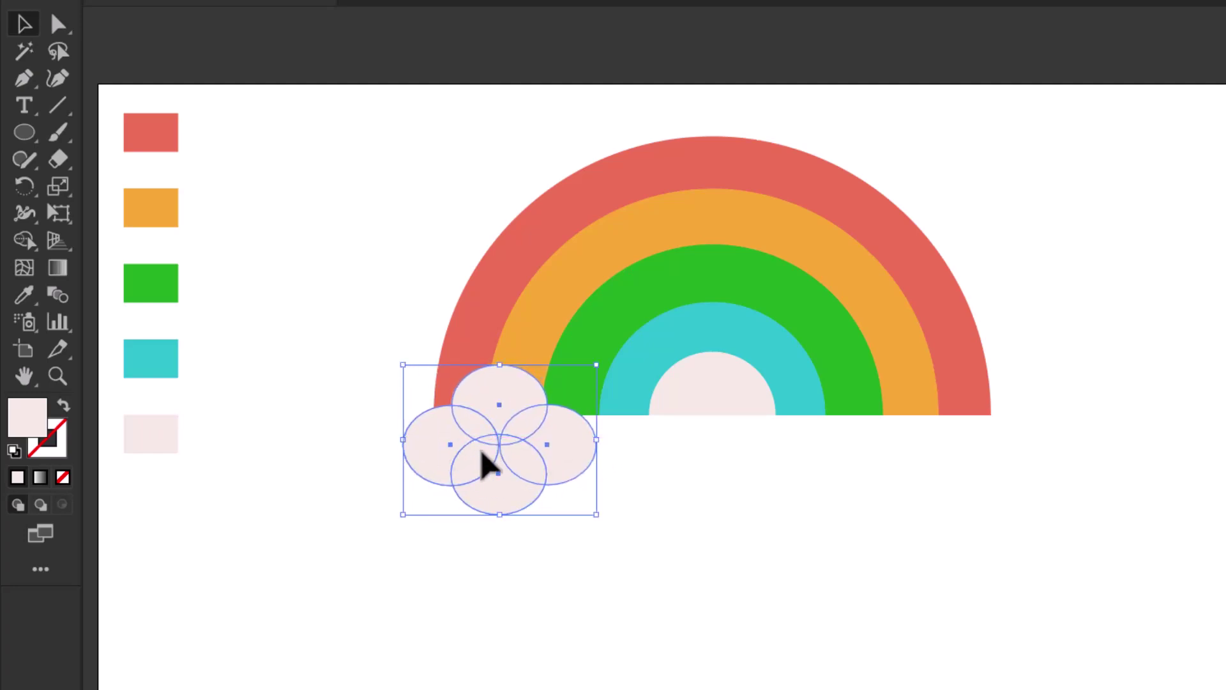
pyautogui.click(520, 547)
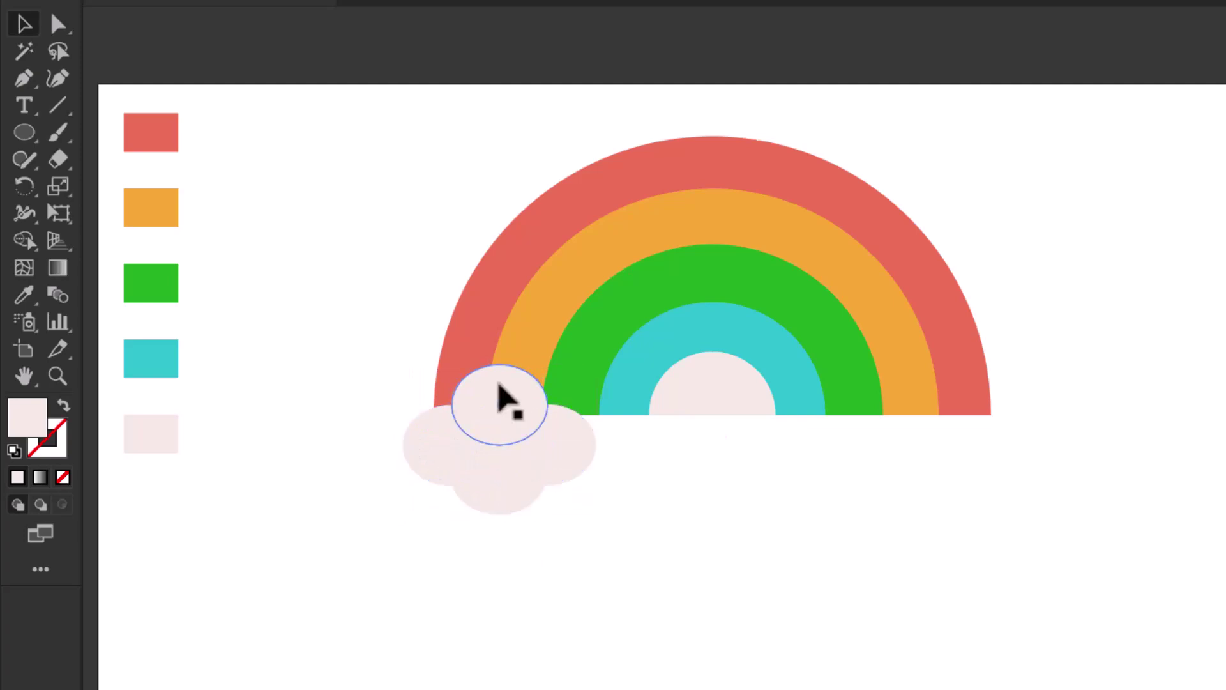
pyautogui.click(500, 386)
pyautogui.moveTo(499, 385)
pyautogui.keyDown('alt'); pyautogui.mouseDown()
pyautogui.moveTo(511, 511)
pyautogui.moveTo(505, 498)
pyautogui.mouseUp(); pyautogui.keyUp('alt')
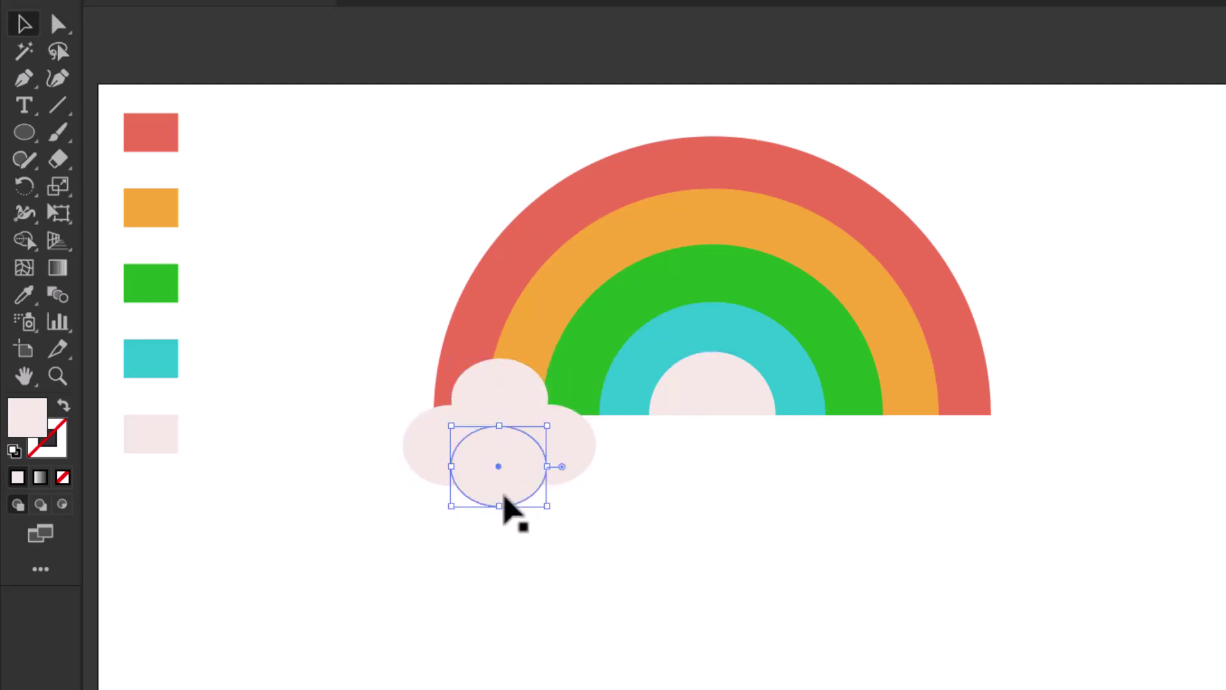
# Step: Copy the cloud to the rainbow's right end and select the rainbow with both clouds
pyautogui.moveTo(480, 454); pyautogui.dragTo(635, 485)
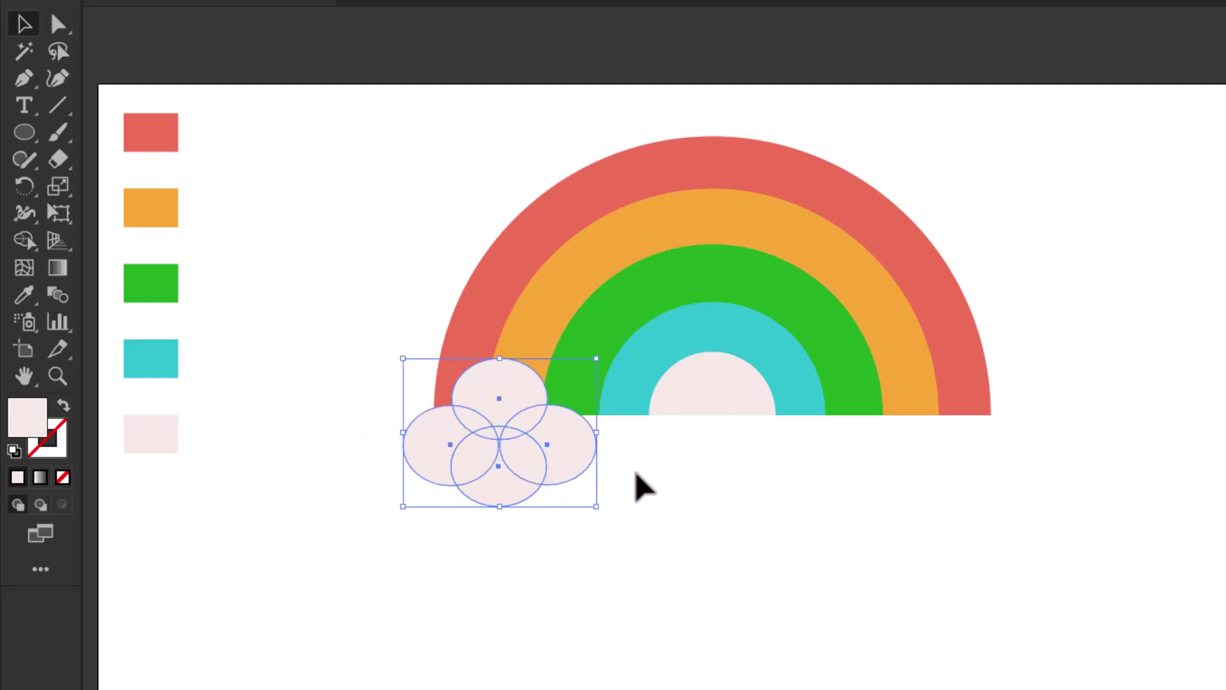
pyautogui.moveTo(506, 448); pyautogui.dragTo(528, 441)
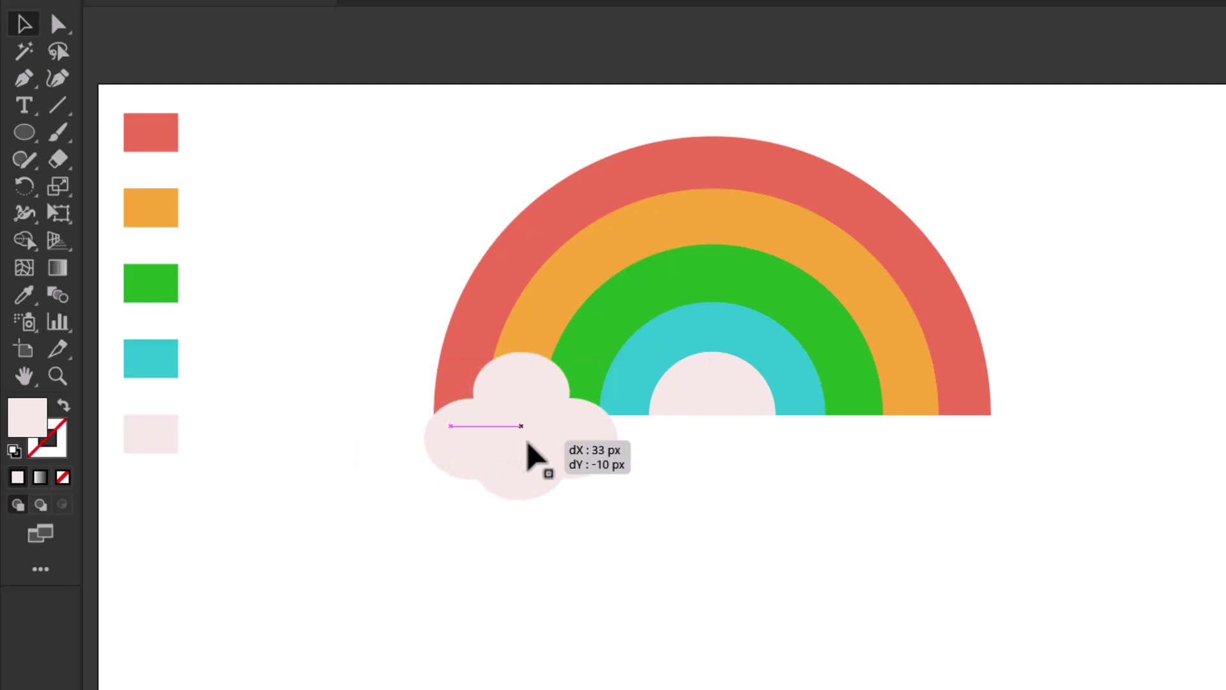
pyautogui.moveTo(527, 442); pyautogui.dragTo(902, 437)
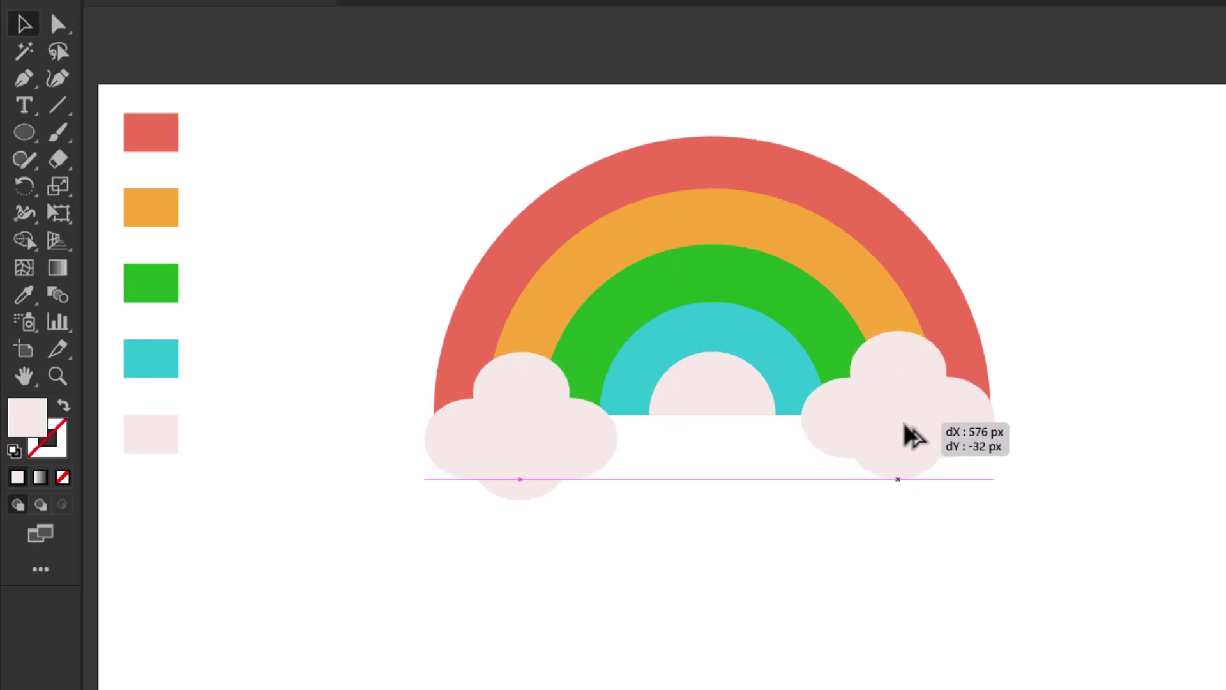
pyautogui.moveTo(901, 426); pyautogui.dragTo(908, 431)
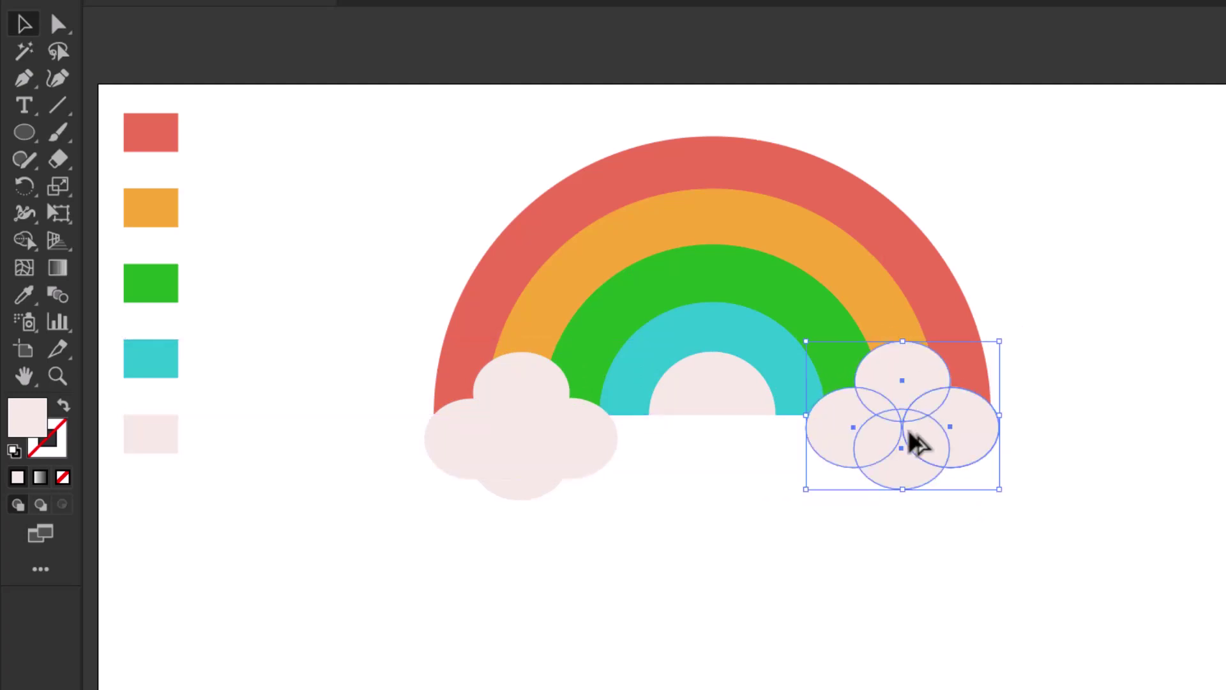
pyautogui.moveTo(375, 193); pyautogui.dragTo(999, 499)
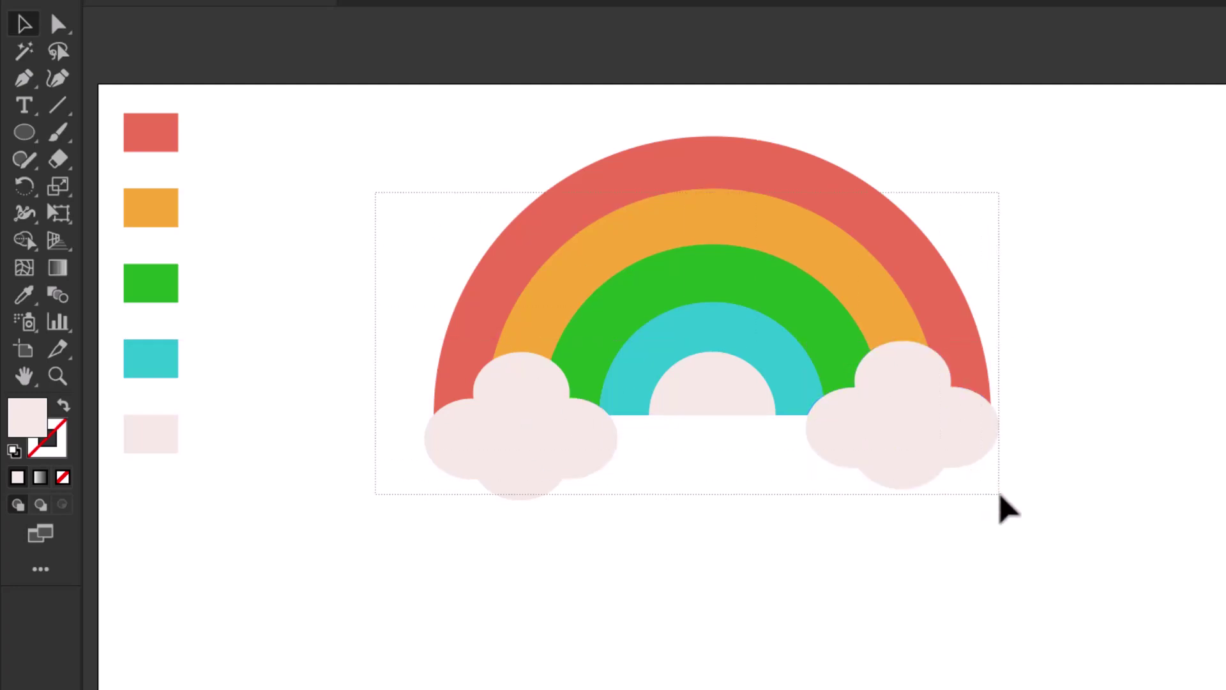
# Step: Group the rainbow and clouds, reposition the group, and apply the 3D Inflate effect
pyautogui.rightClick(594, 279)
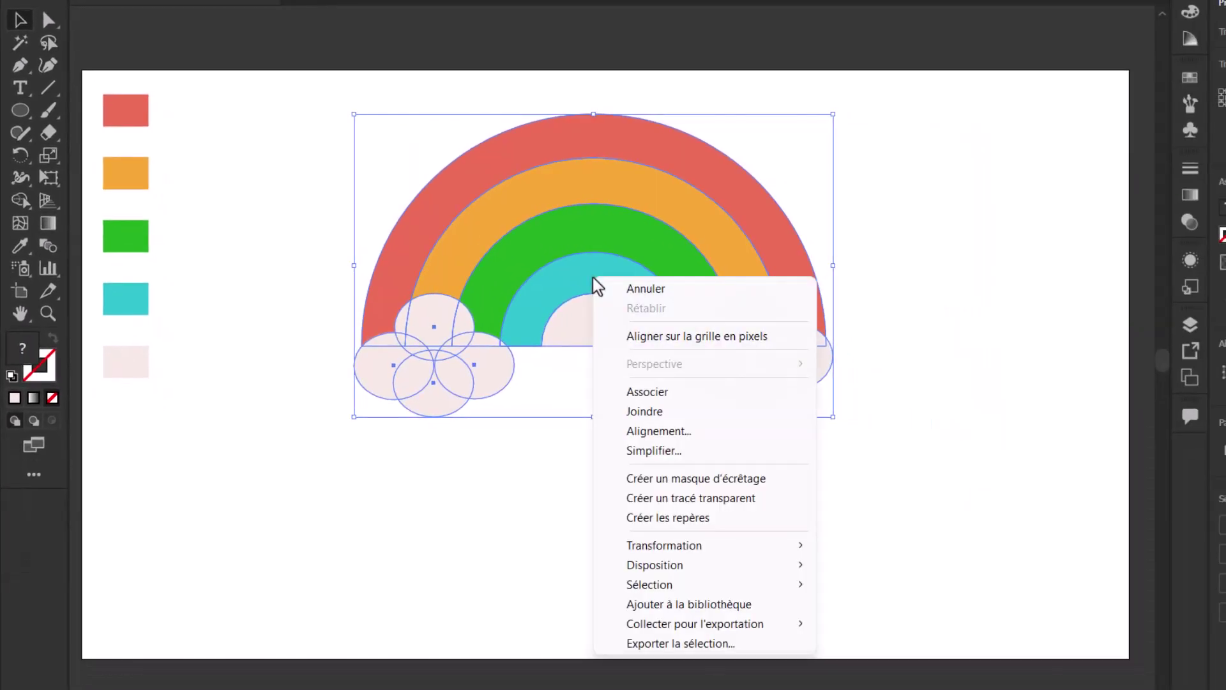
pyautogui.click(642, 391)
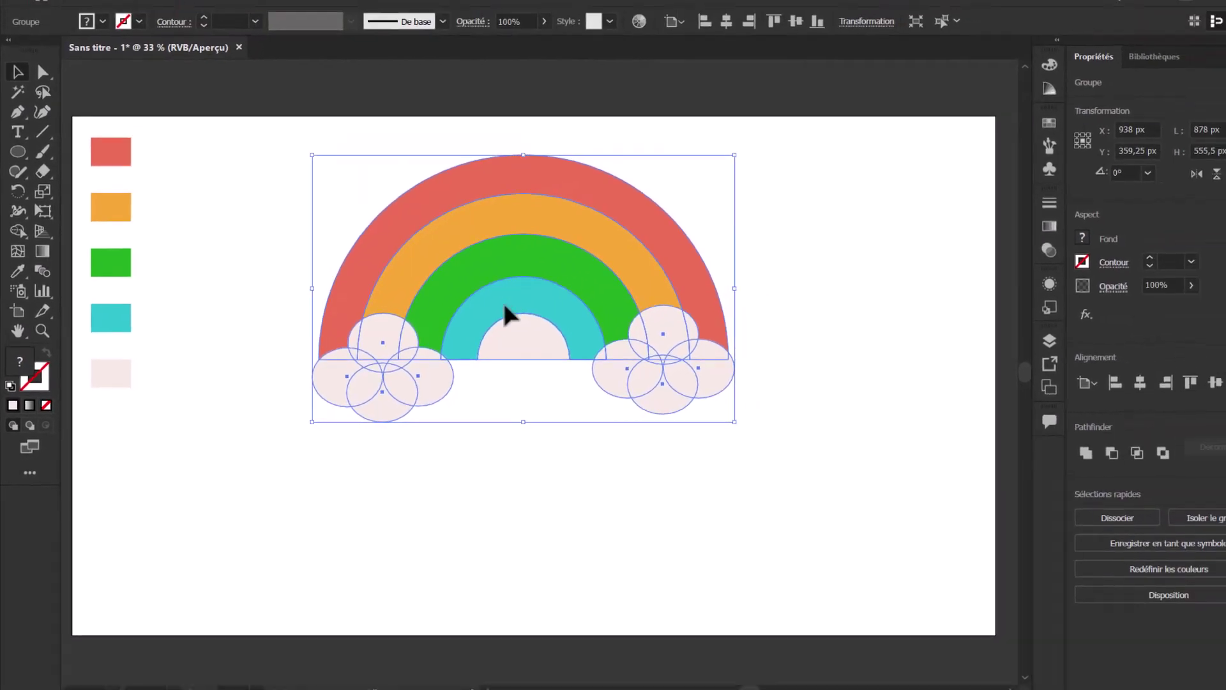
pyautogui.moveTo(506, 307); pyautogui.dragTo(405, 370)
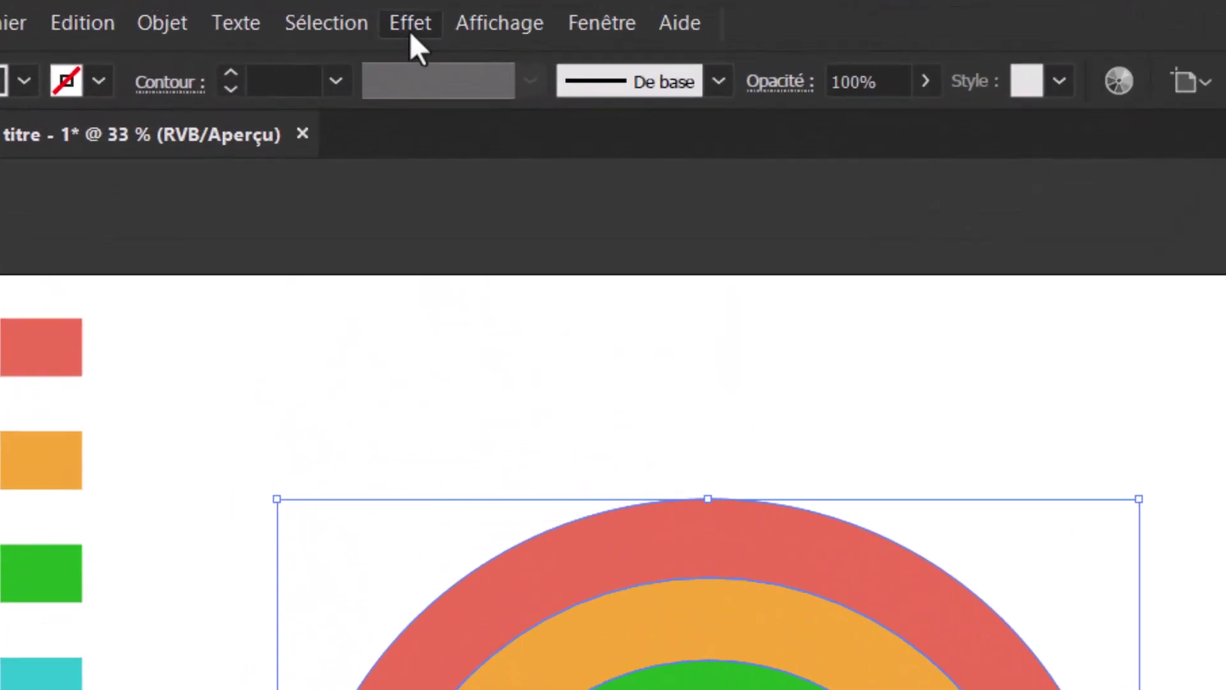
pyautogui.click(281, 11)
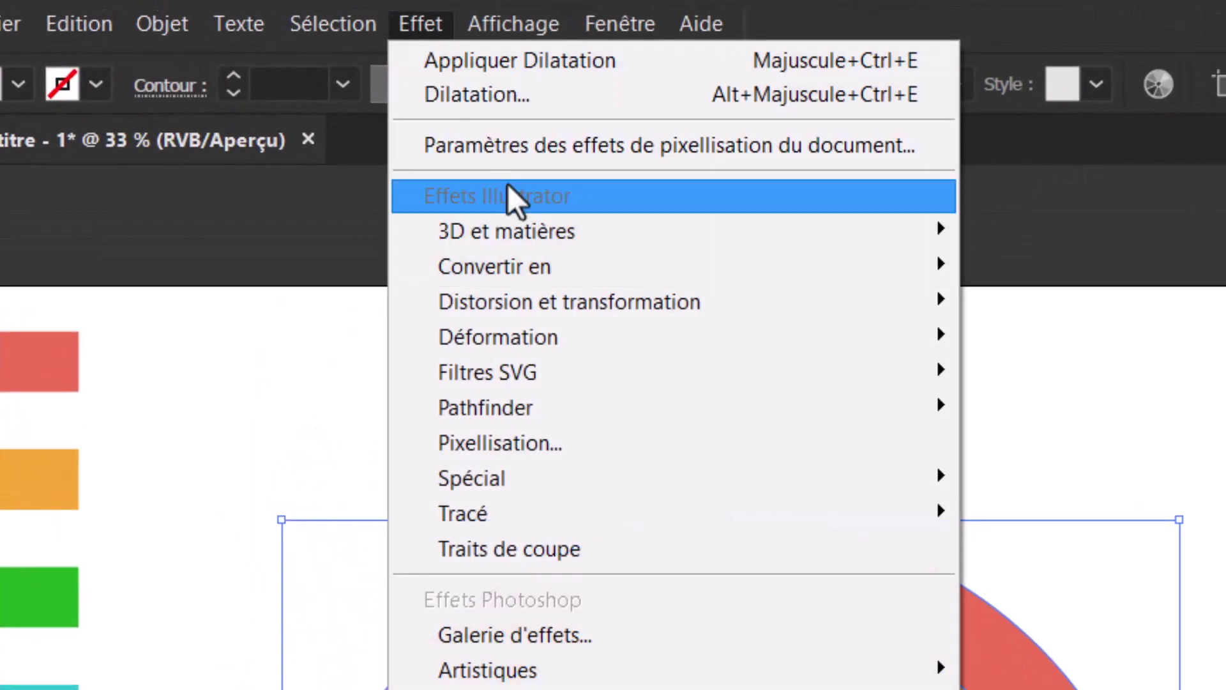
pyautogui.moveTo(289, 145)
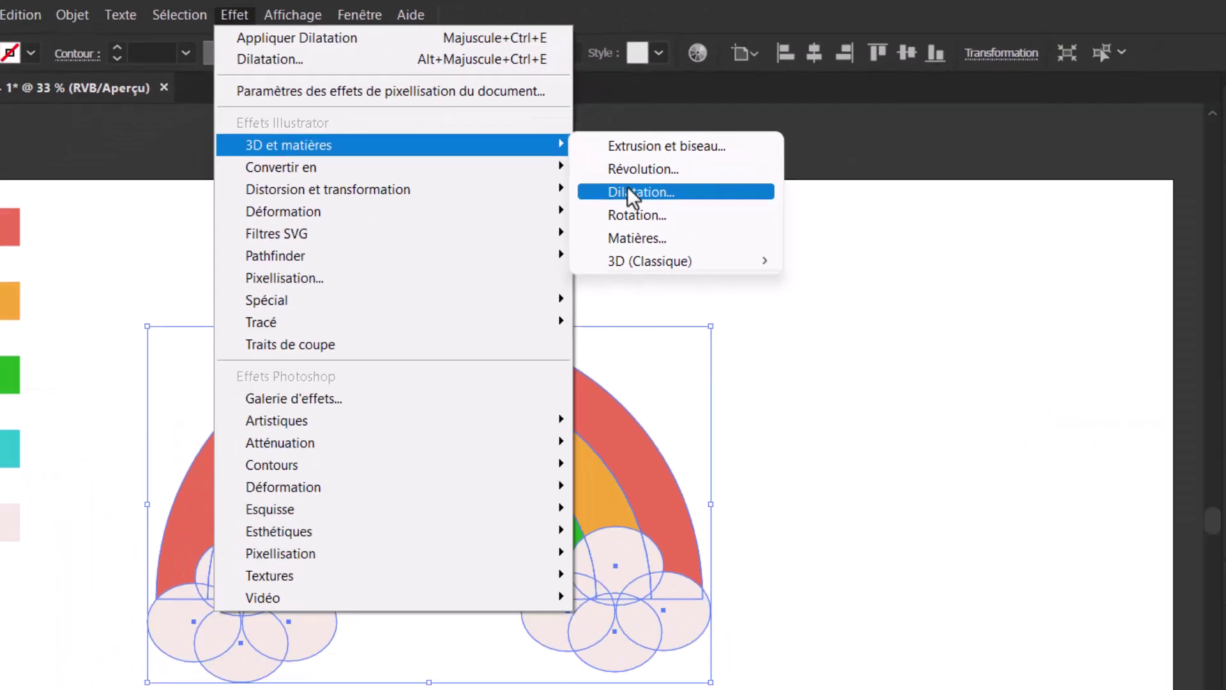
pyautogui.click(629, 191)
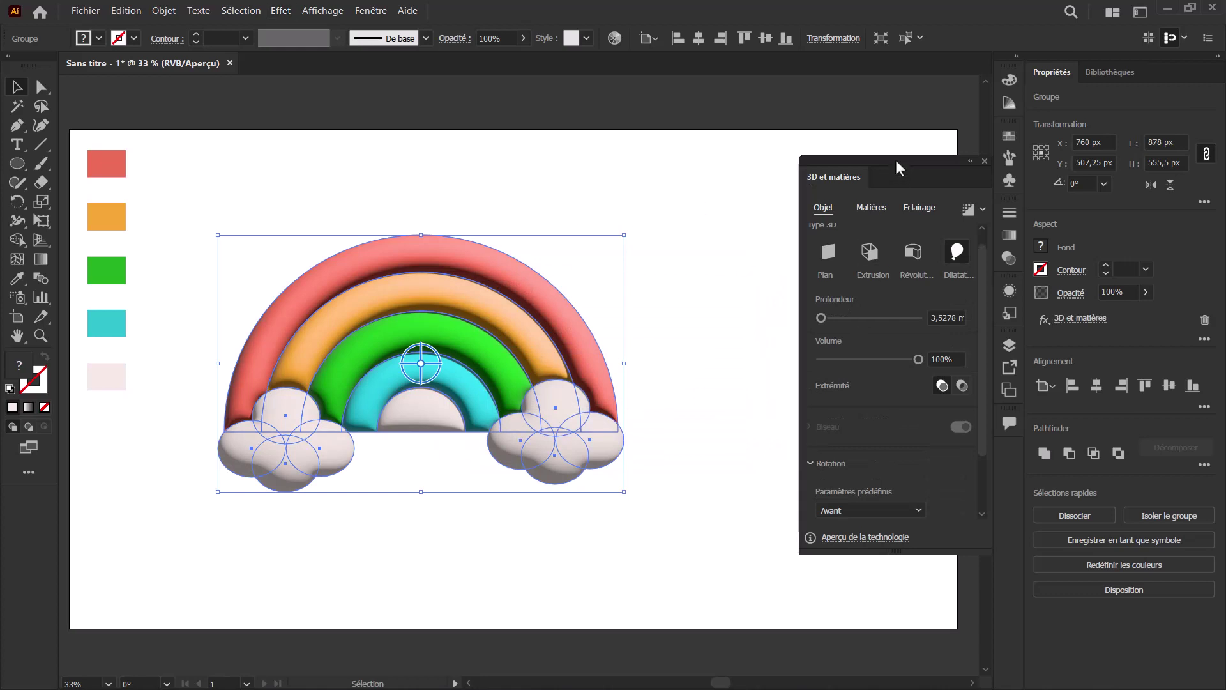
pyautogui.moveTo(895, 160); pyautogui.dragTo(790, 144)
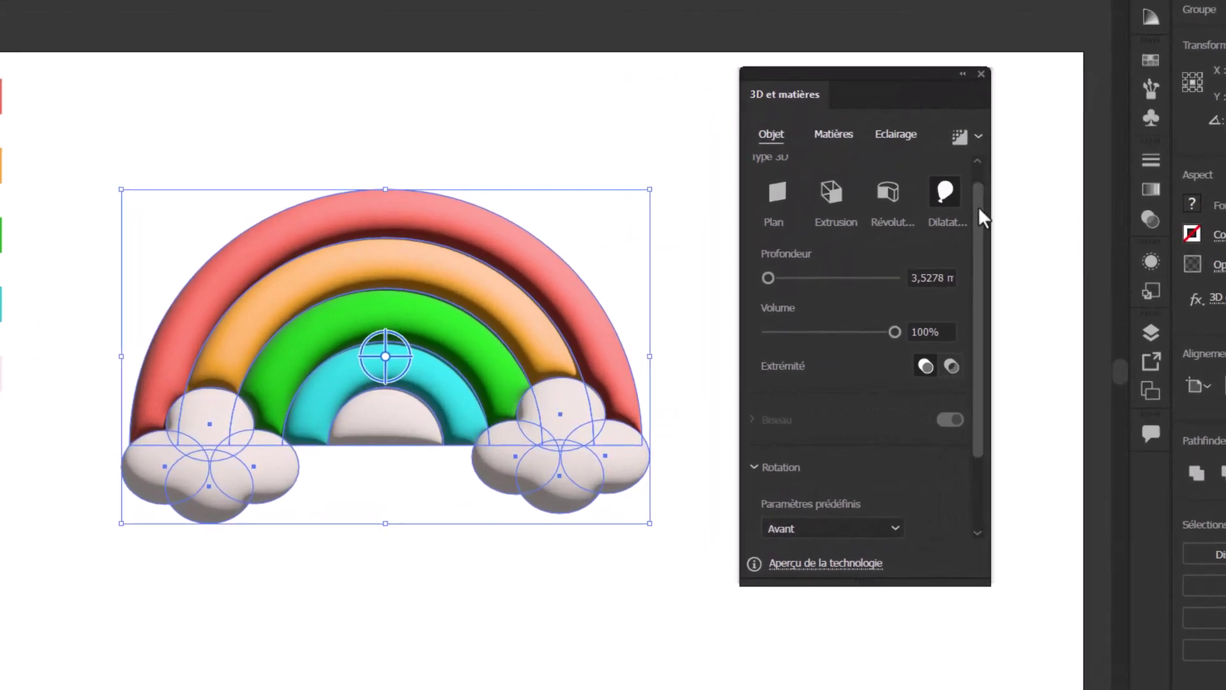
pyautogui.moveTo(979, 206)
pyautogui.mouseDown()
pyautogui.moveTo(975, 268)
pyautogui.moveTo(980, 188)
pyautogui.mouseUp()
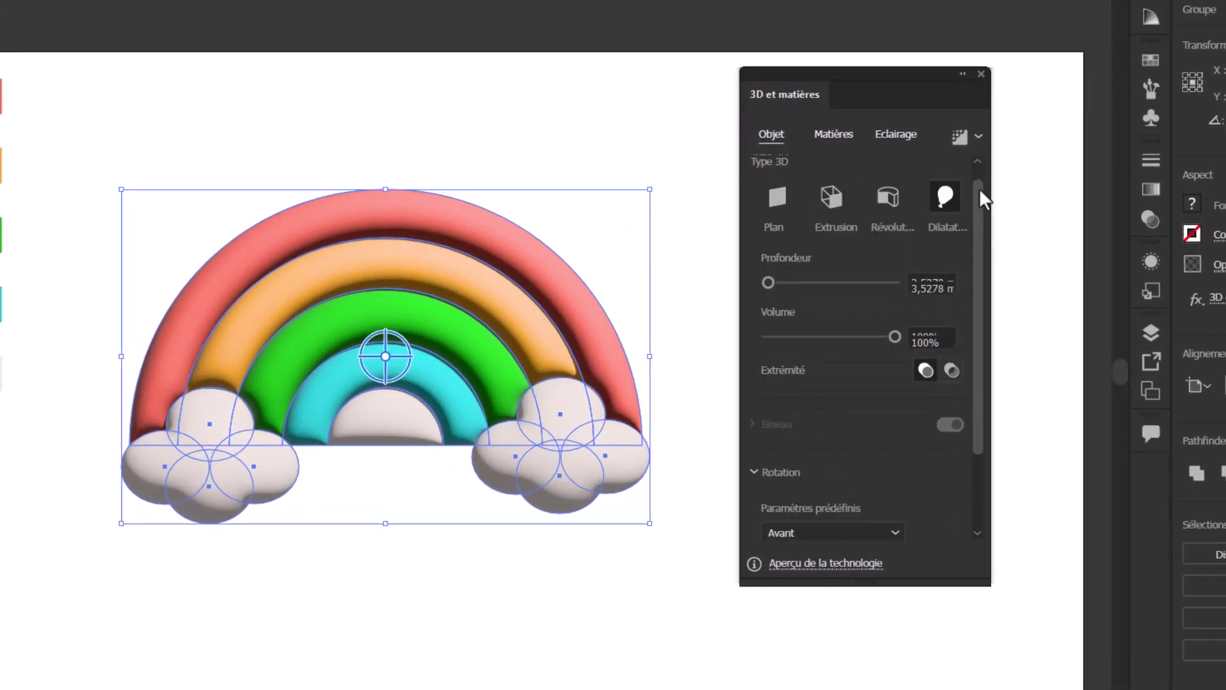
# Step: Raise the 3D material roughness to about 0.59 in the Materials tab
pyautogui.click(830, 137)
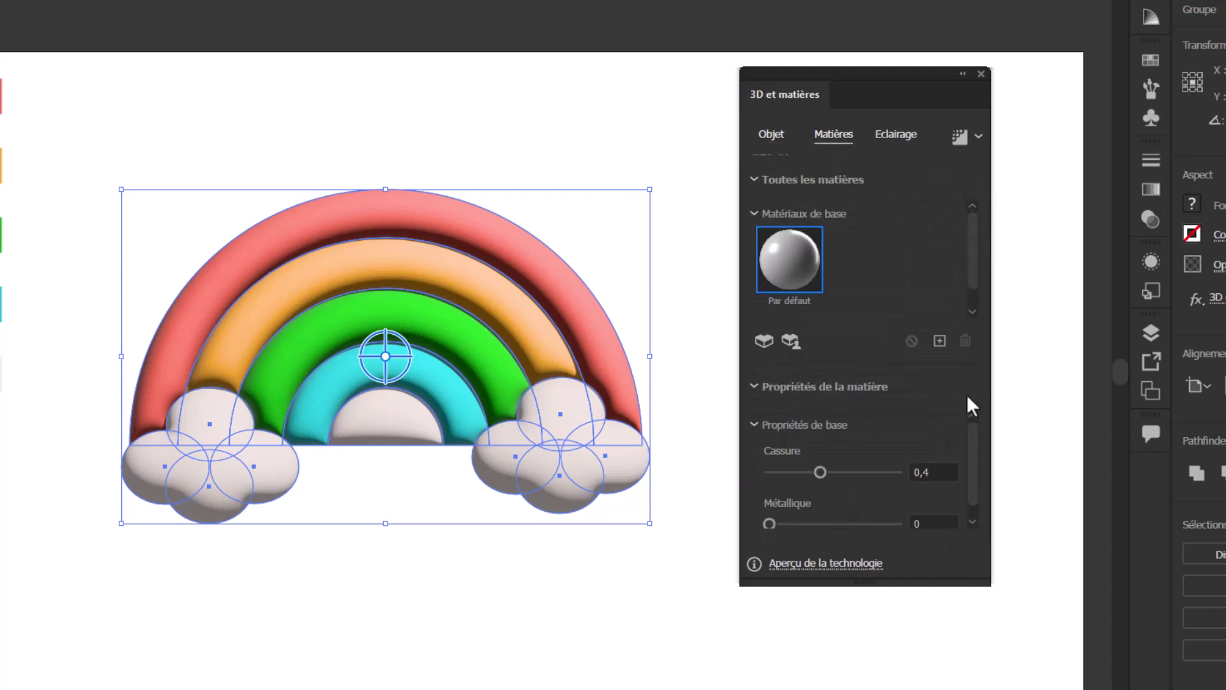
pyautogui.scroll(-1, 837, 489)
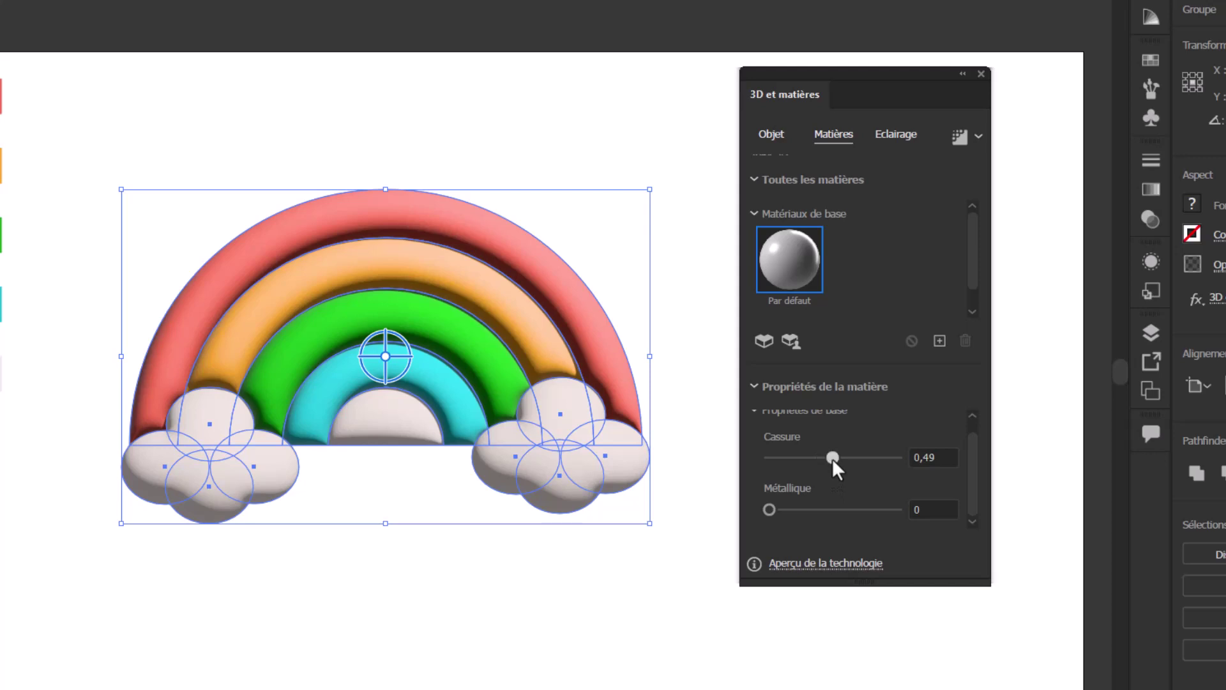
pyautogui.moveTo(833, 459); pyautogui.dragTo(844, 456)
# Step: Set the light colour to pale pink FFEEE3 and its intensity to 41%
pyautogui.click(897, 134)
pyautogui.click(945, 280)
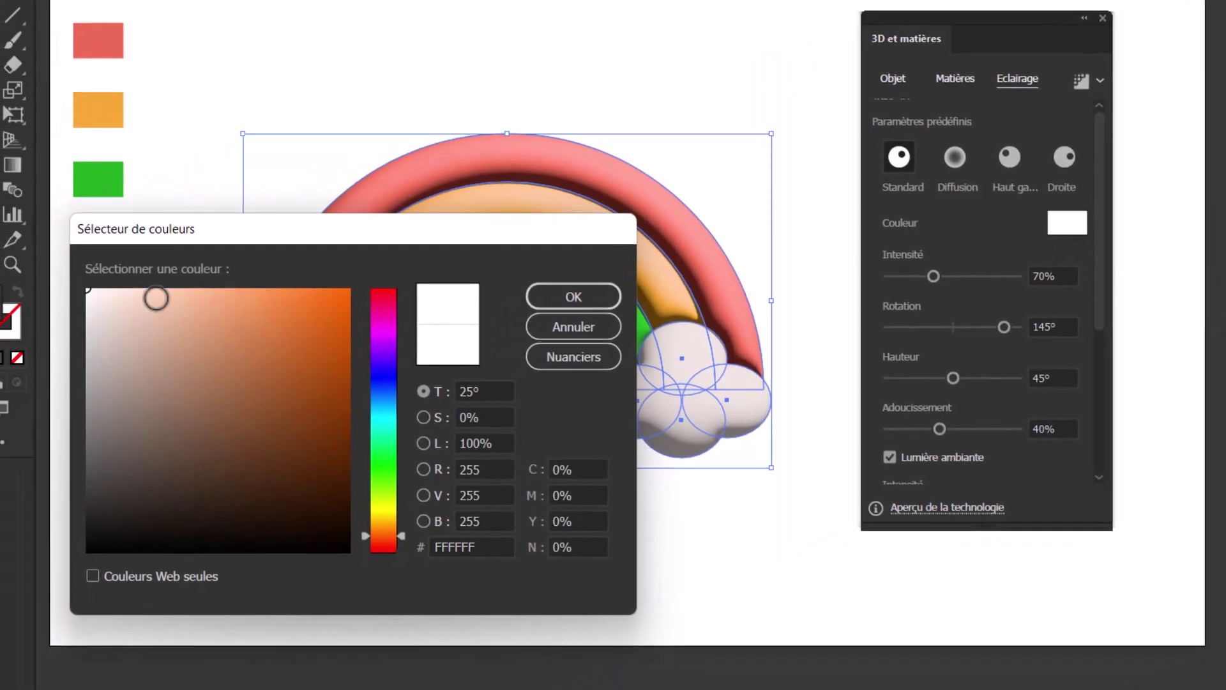
pyautogui.moveTo(155, 298); pyautogui.dragTo(116, 286)
pyautogui.click(558, 293)
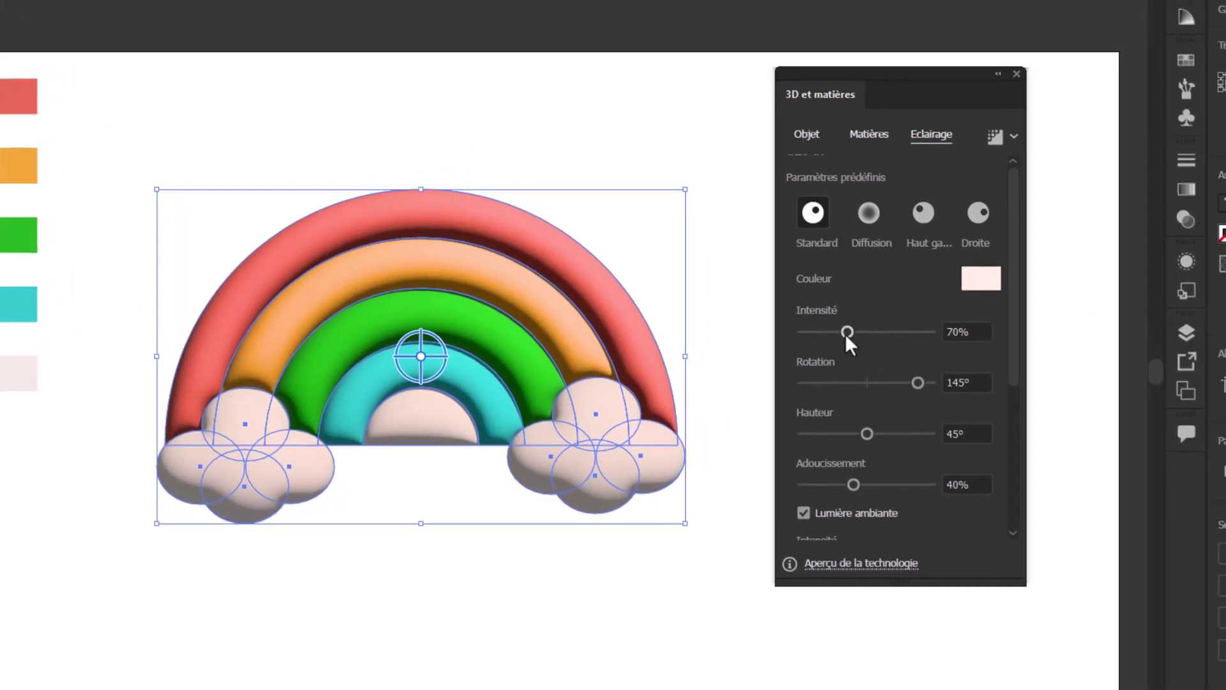
pyautogui.click(849, 332)
pyautogui.moveTo(853, 332); pyautogui.dragTo(825, 331)
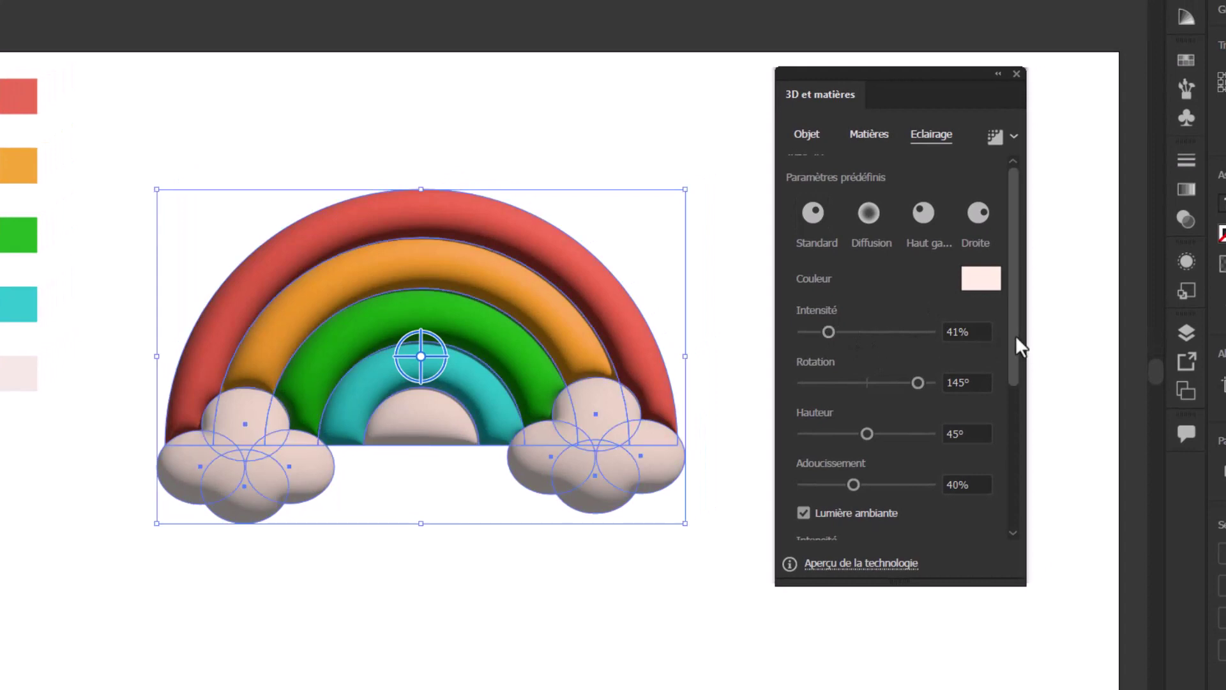
# Step: Set light height to 51°, softness to 55% and ambient intensity to 43%
pyautogui.moveTo(1013, 336); pyautogui.dragTo(1016, 378)
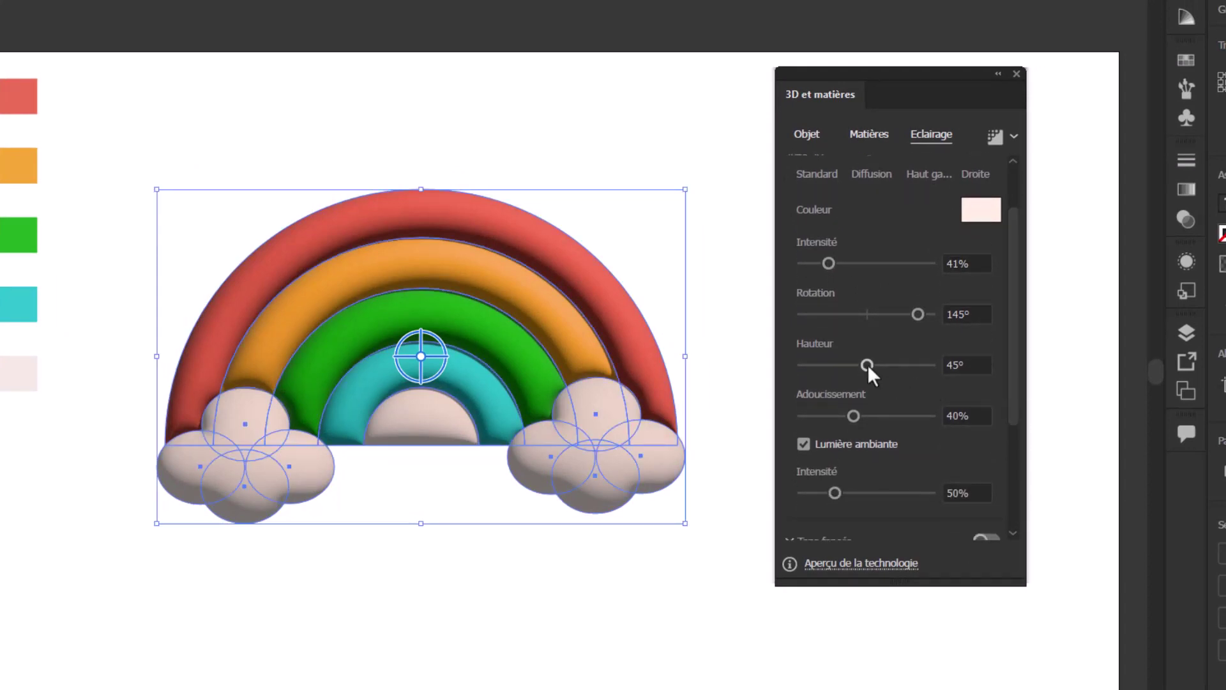
pyautogui.moveTo(866, 365); pyautogui.dragTo(876, 365)
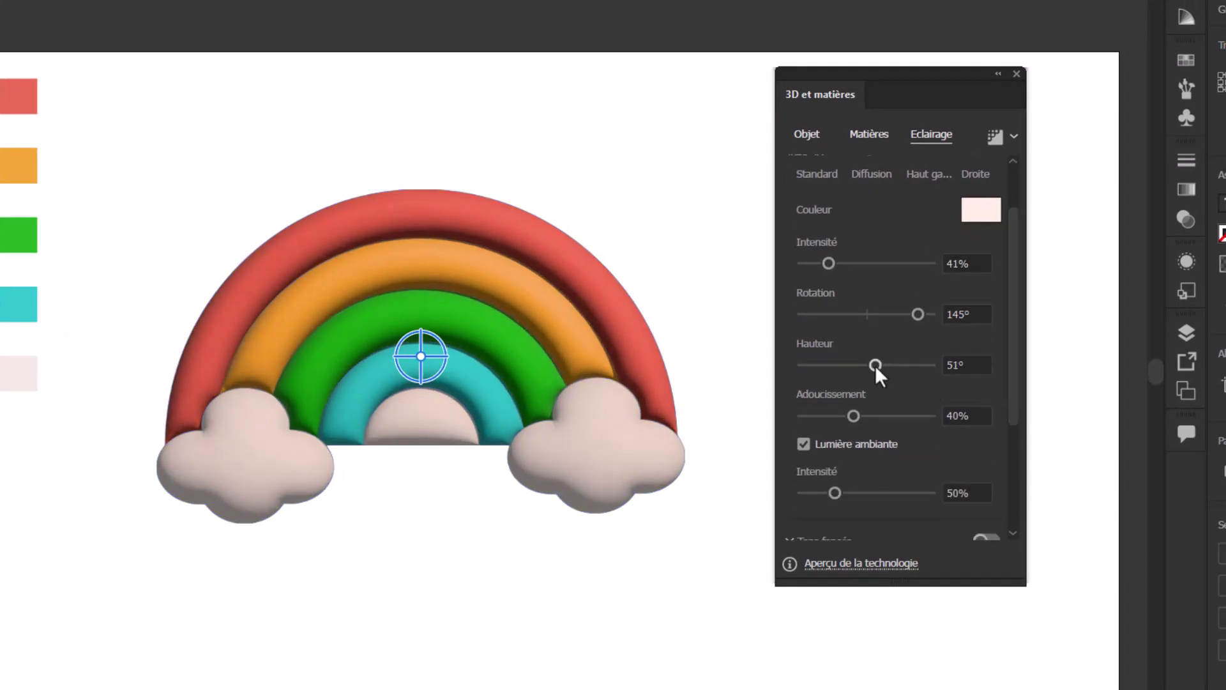
pyautogui.moveTo(1011, 381); pyautogui.dragTo(1011, 416)
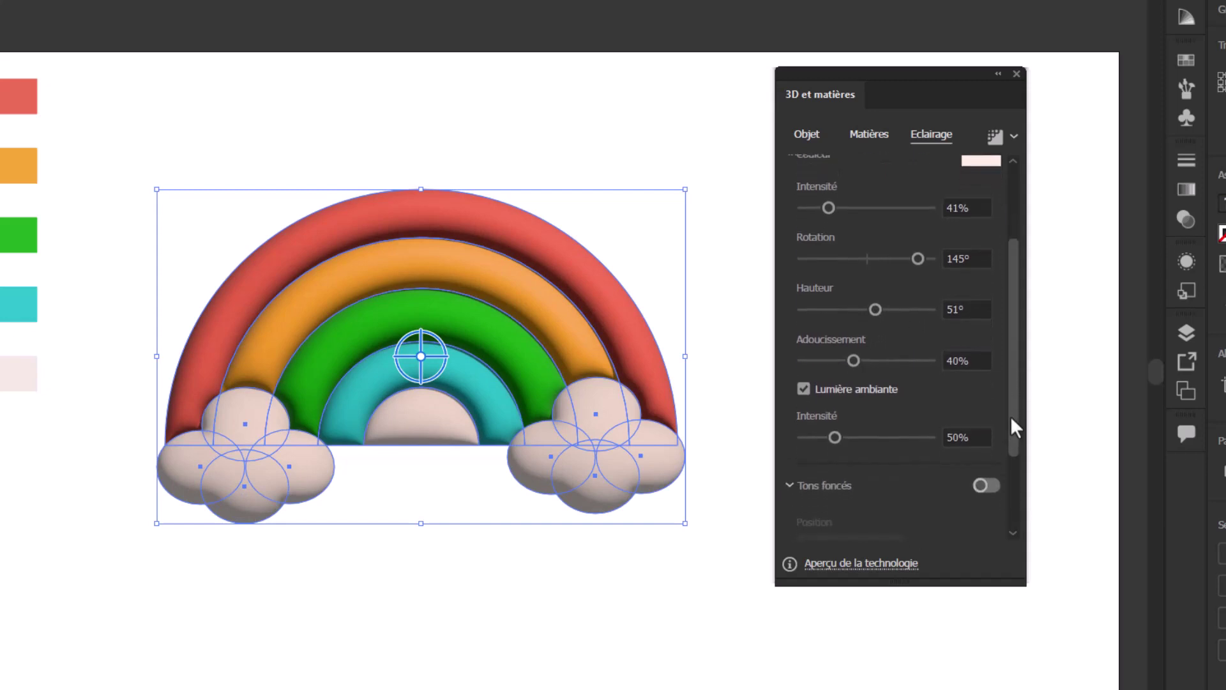
pyautogui.moveTo(854, 344); pyautogui.dragTo(795, 350)
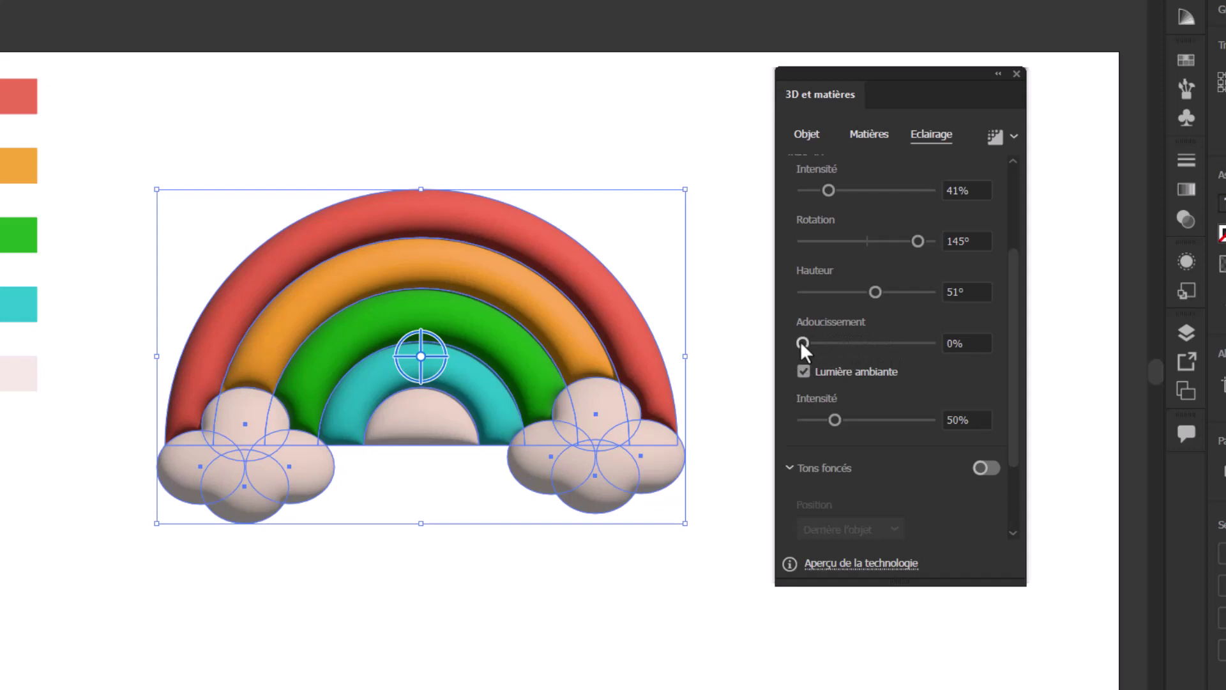
pyautogui.moveTo(803, 343); pyautogui.dragTo(925, 344)
pyautogui.click(874, 344)
pyautogui.moveTo(830, 419)
pyautogui.mouseDown()
pyautogui.moveTo(845, 418)
pyautogui.moveTo(829, 418)
pyautogui.mouseUp()
pyautogui.moveTo(1008, 417); pyautogui.dragTo(1007, 490)
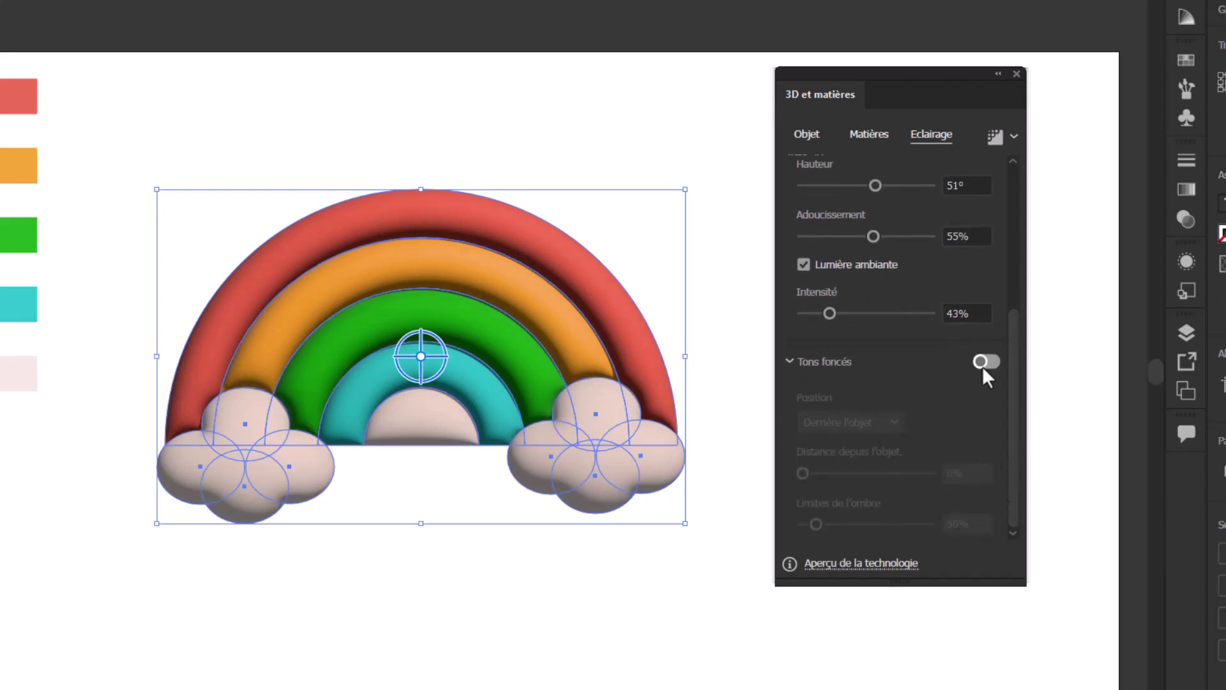
# Step: Enable shadows in the lighting settings and render the 3D effect with ray tracing
pyautogui.click(980, 362)
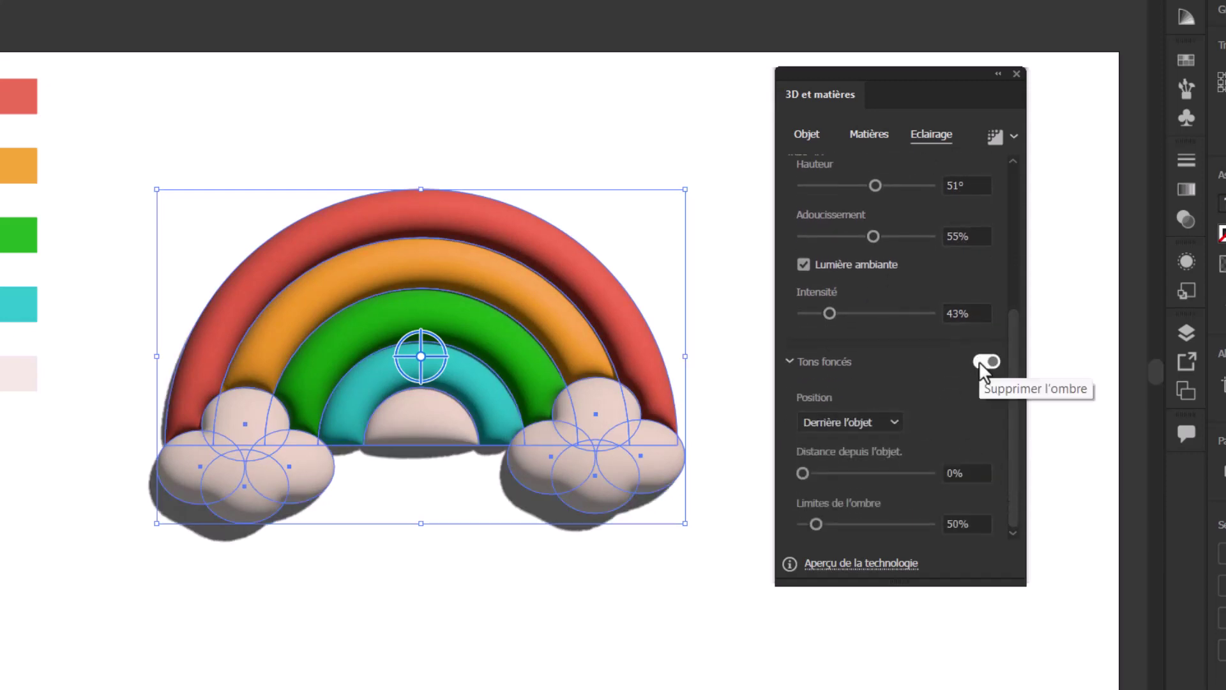
pyautogui.moveTo(1014, 411); pyautogui.dragTo(1022, 218)
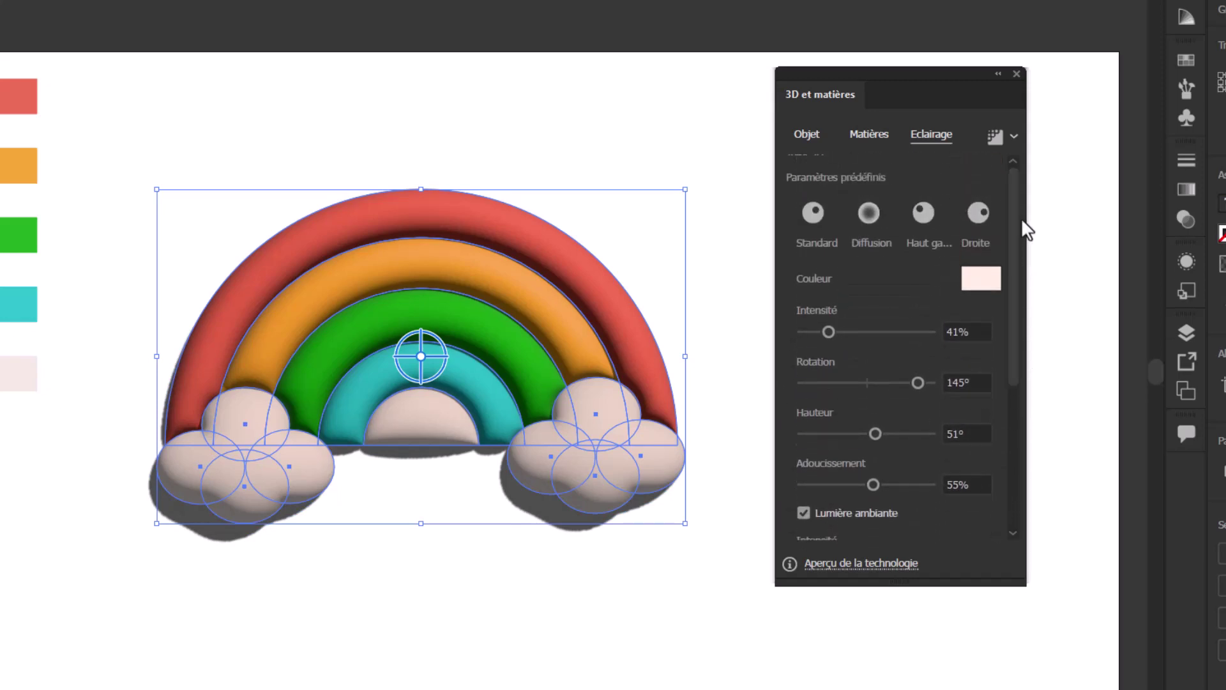
pyautogui.click(994, 137)
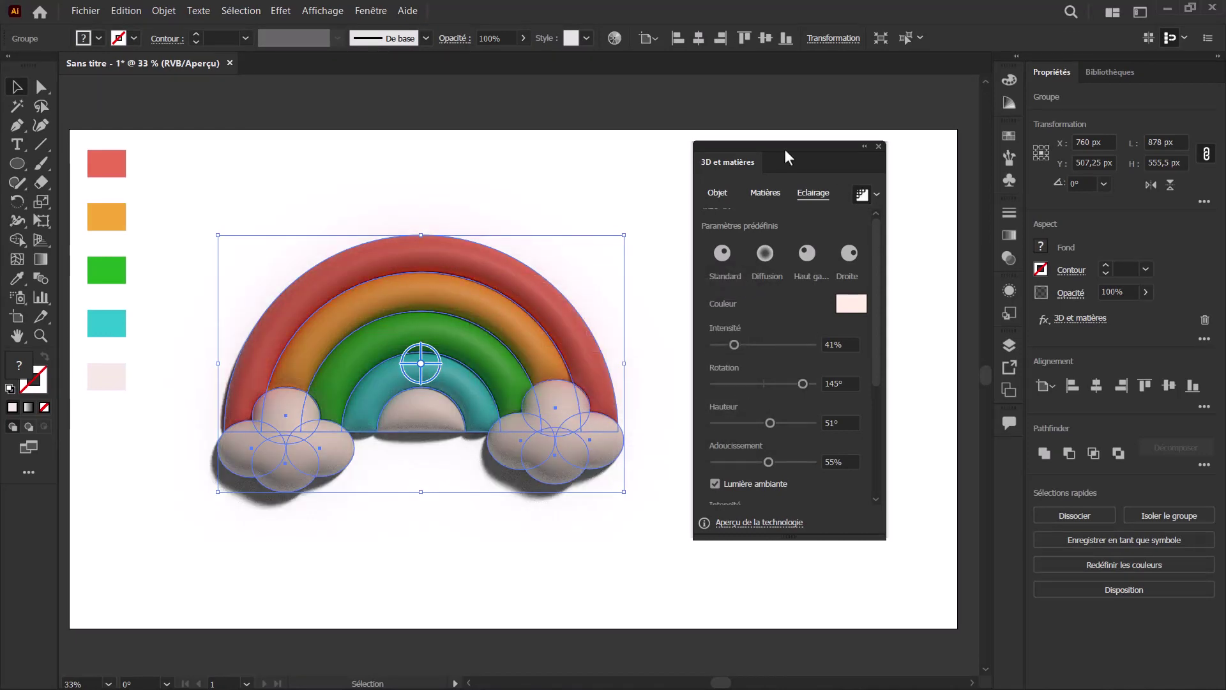
# Step: Close the 3D and Materials panel and move the rainbow group right toward the artboard centre
pyautogui.moveTo(786, 155); pyautogui.dragTo(907, 182)
pyautogui.click(655, 574)
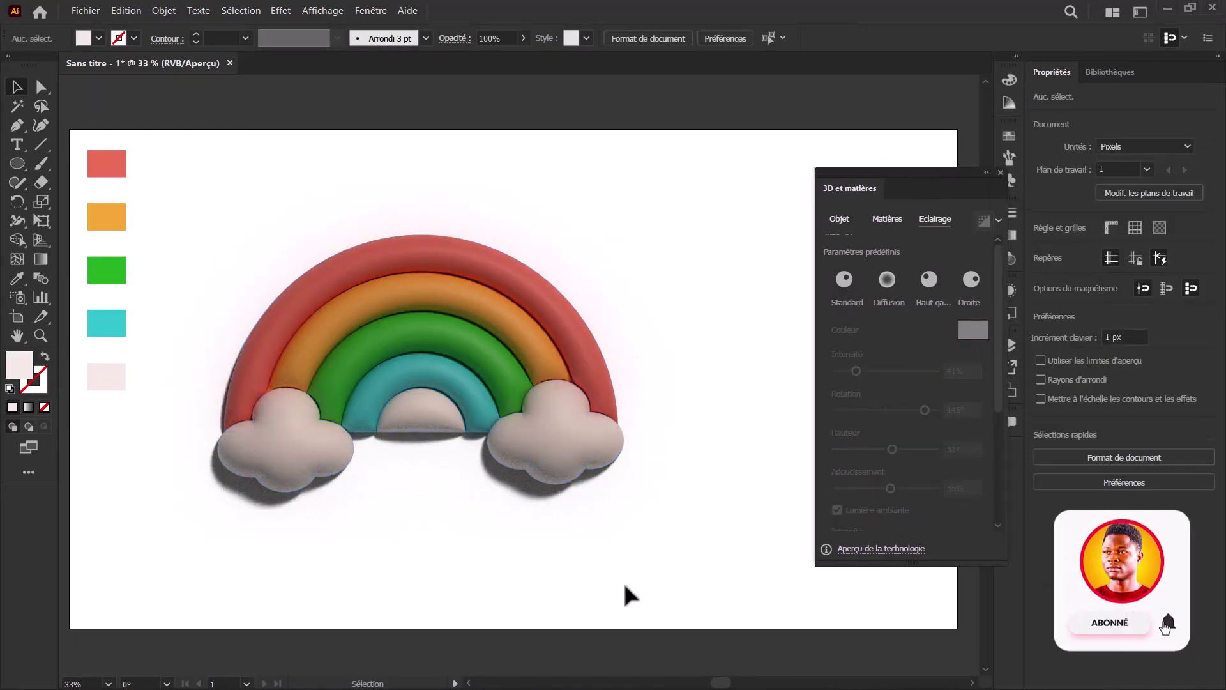
pyautogui.click(1001, 173)
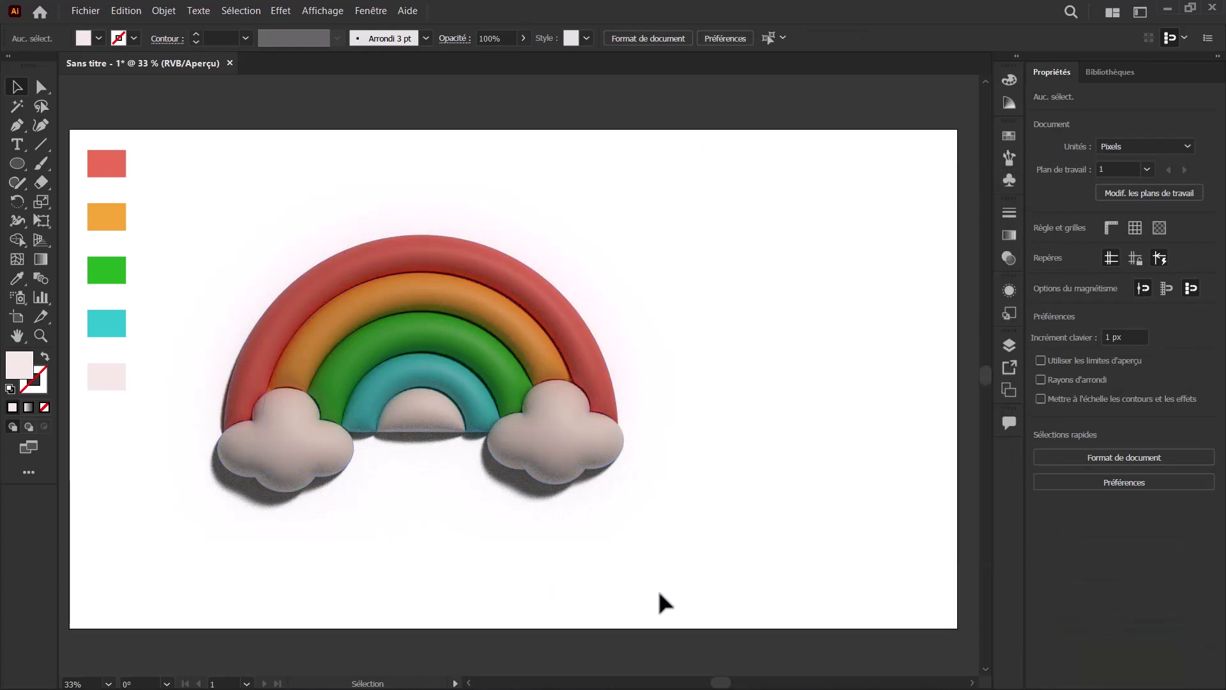
pyautogui.moveTo(354, 383)
pyautogui.mouseDown()
pyautogui.moveTo(578, 363)
pyautogui.moveTo(437, 377)
pyautogui.mouseUp()
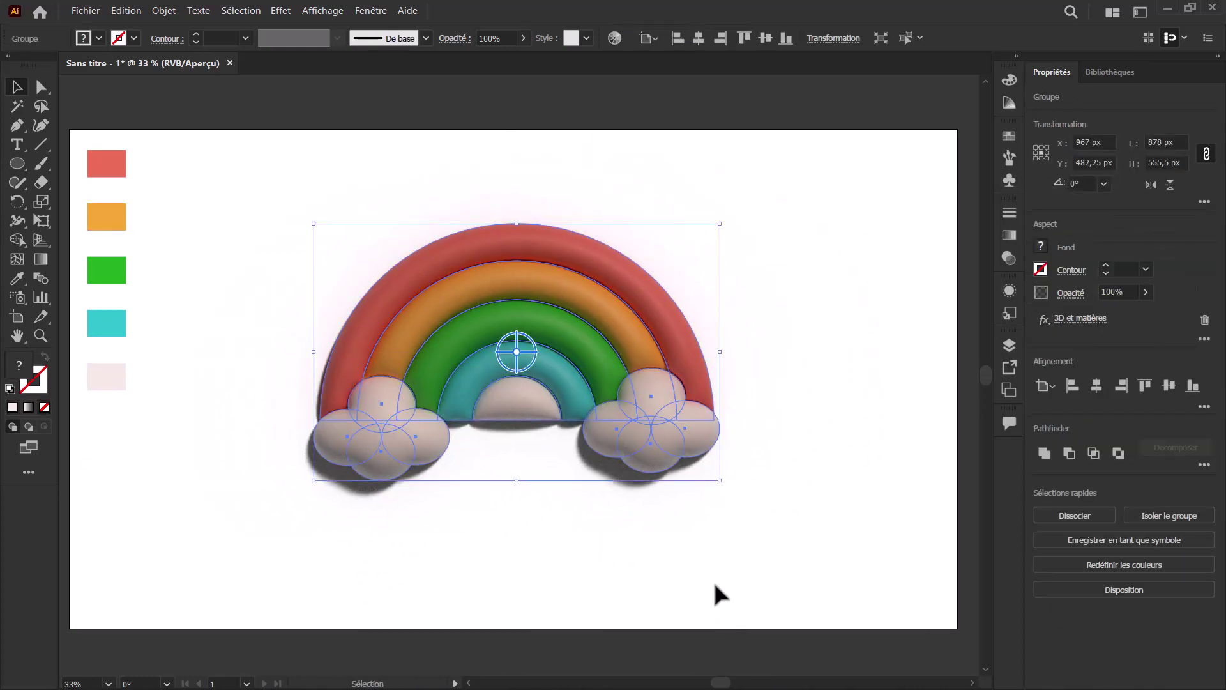
pyautogui.click(720, 594)
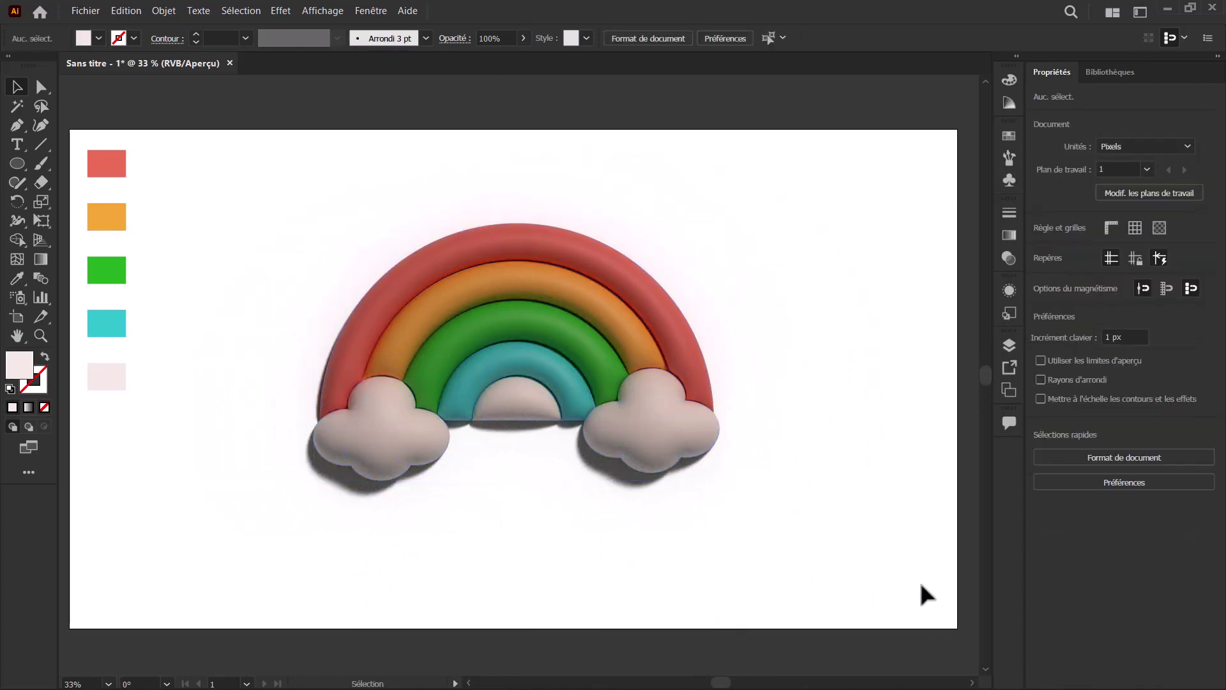